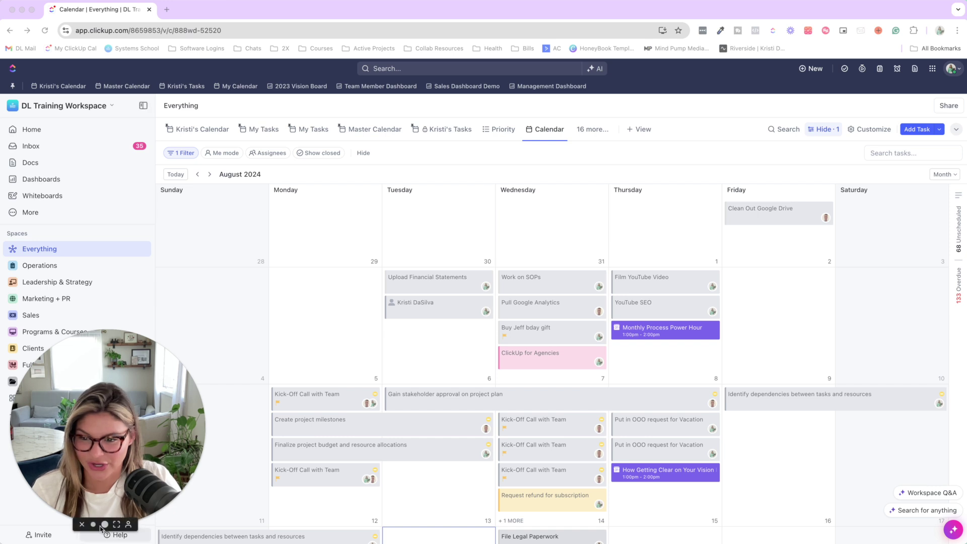
Open the workspace owner's personal task list in the Team Task Lists folder of the Operations space
click(17, 266)
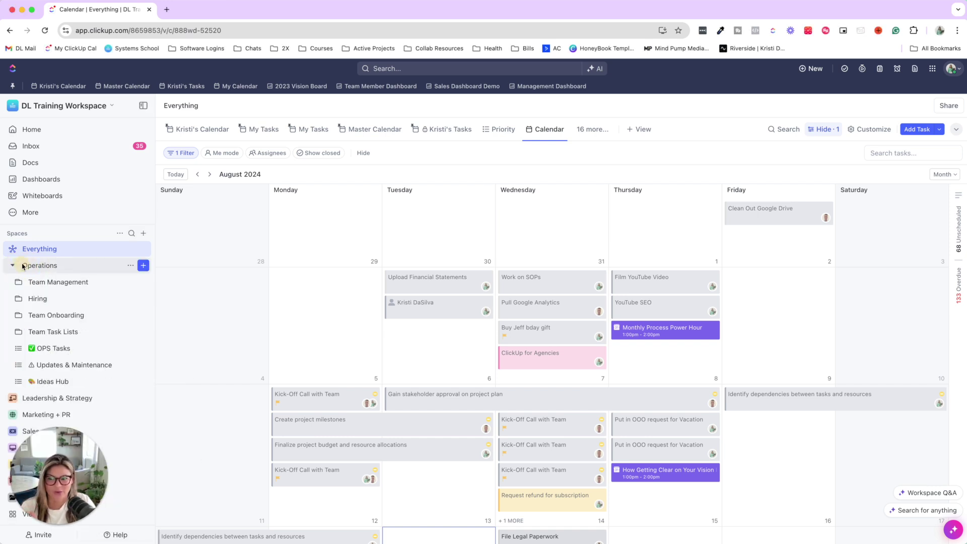
scroll(17, 277, down, 1)
click(19, 313)
scroll(76, 307, down, 2)
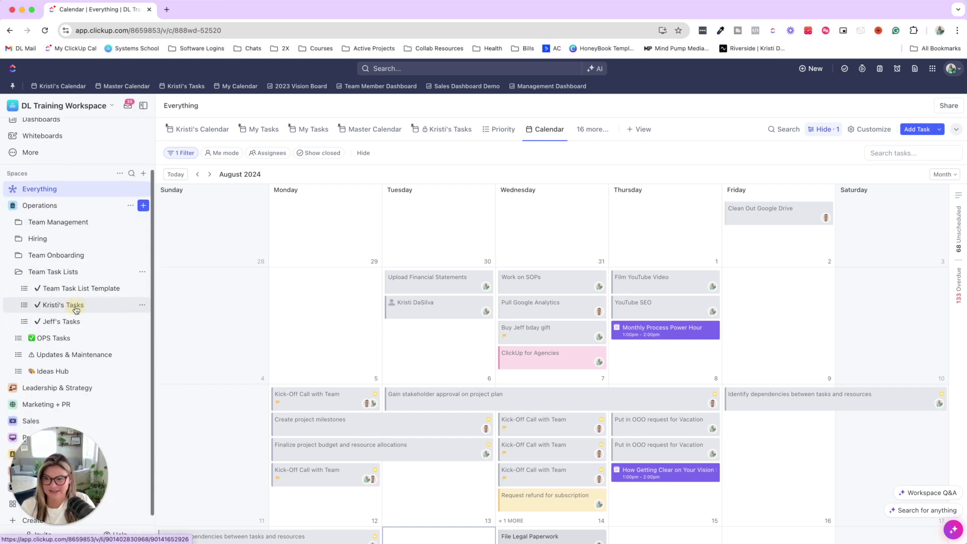
click(76, 304)
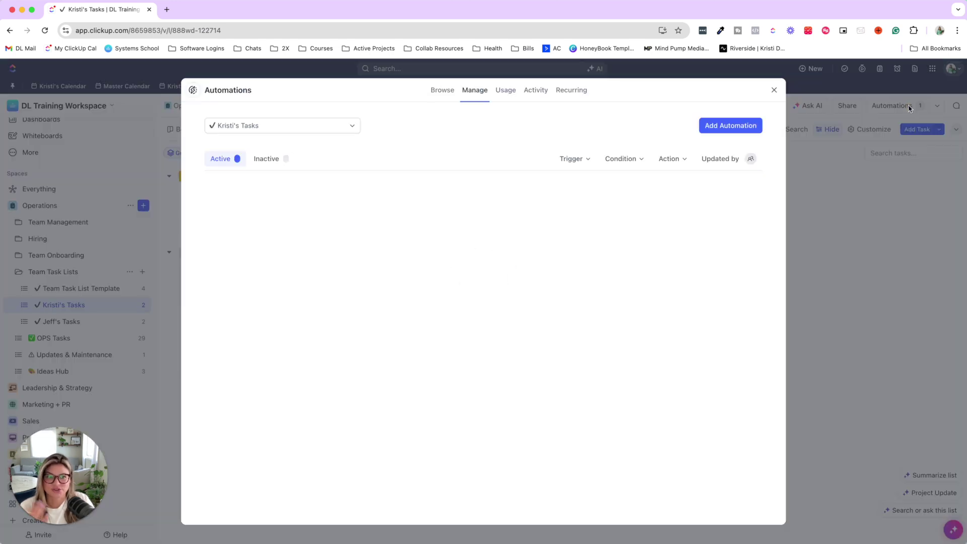
Examine the personal task list's automations and its setting for automatically assigning tasks
click(909, 106)
click(774, 91)
click(937, 105)
click(883, 186)
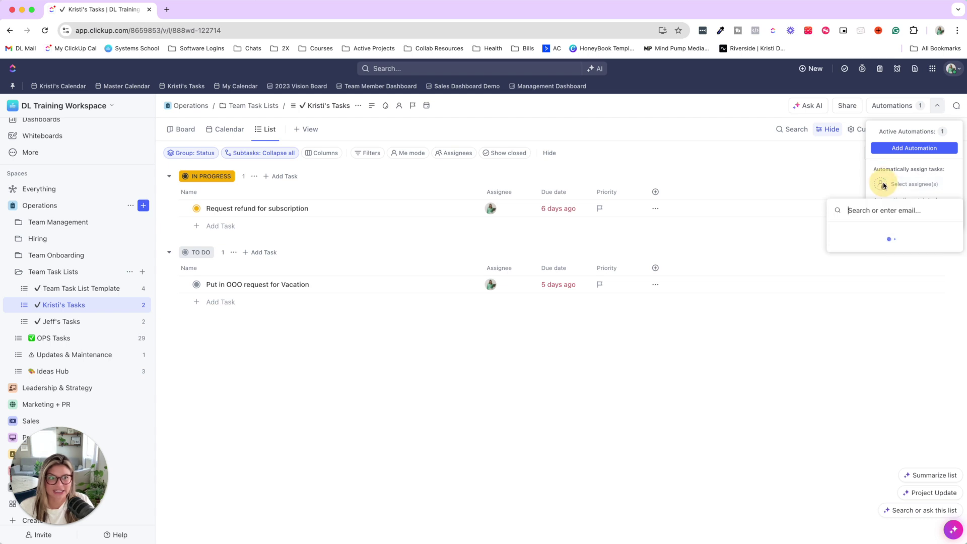
click(787, 155)
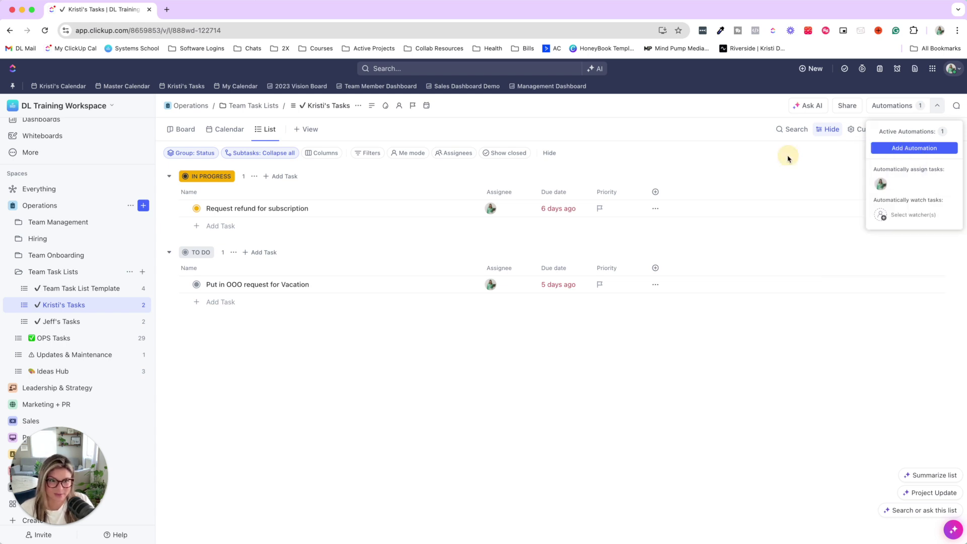
click(843, 155)
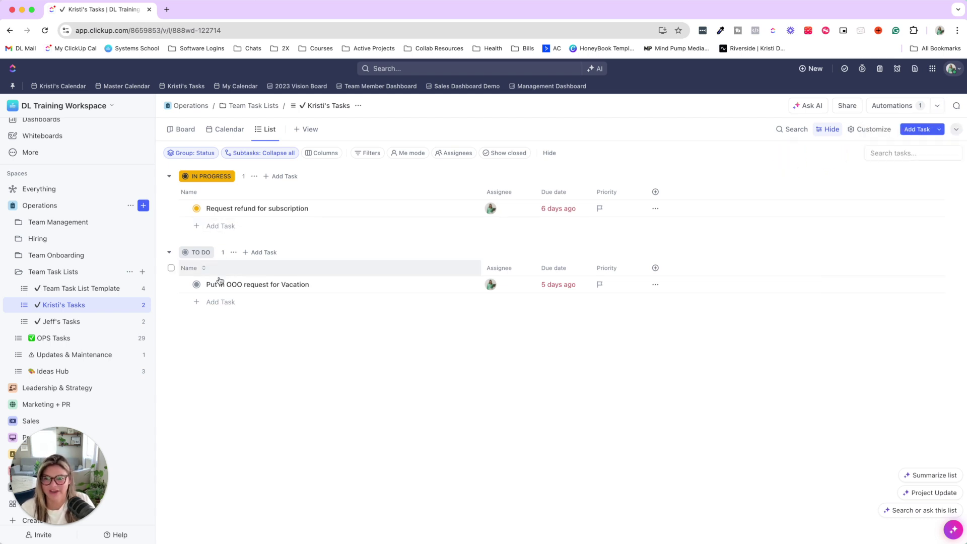
Add a task named Email Response to the TO DO group, leaving its due date empty
click(242, 302)
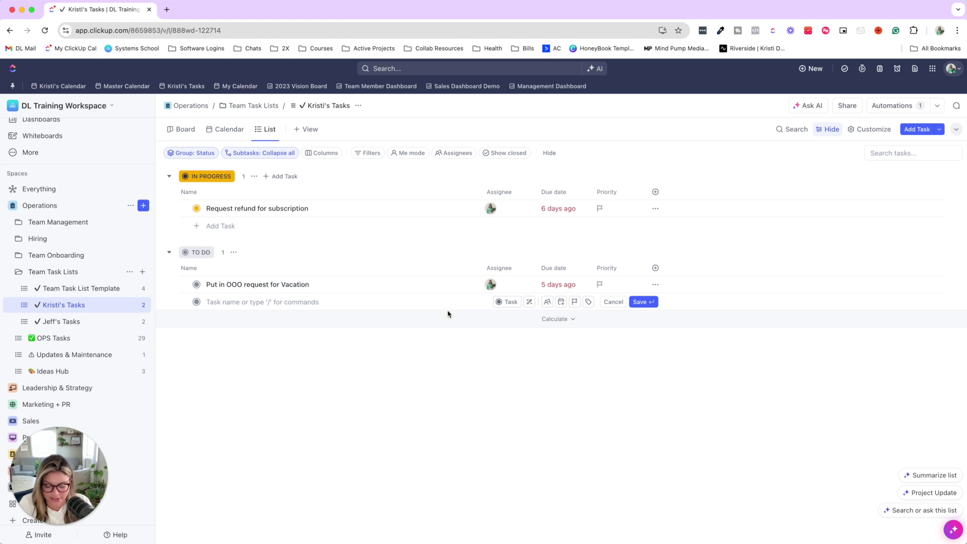
text(Email Response)
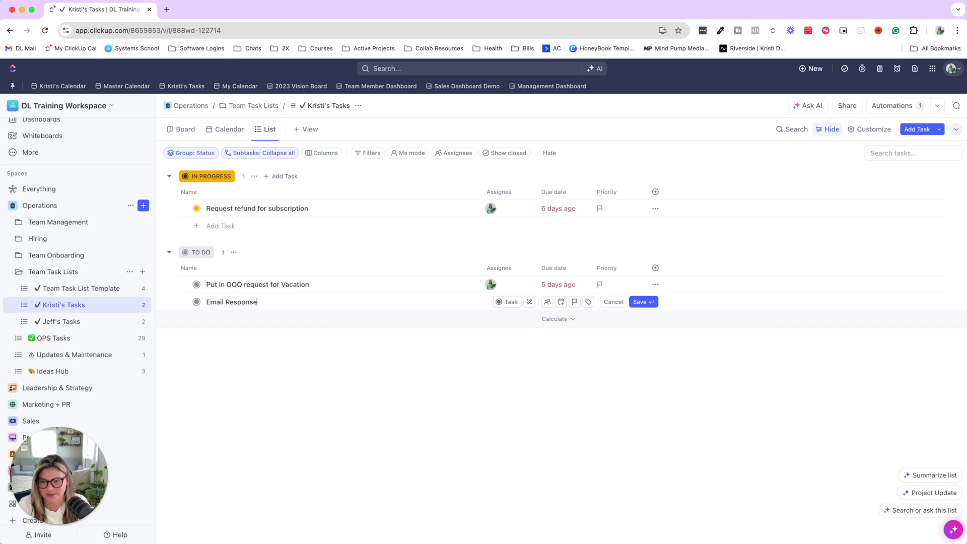
key(Return)
click(545, 303)
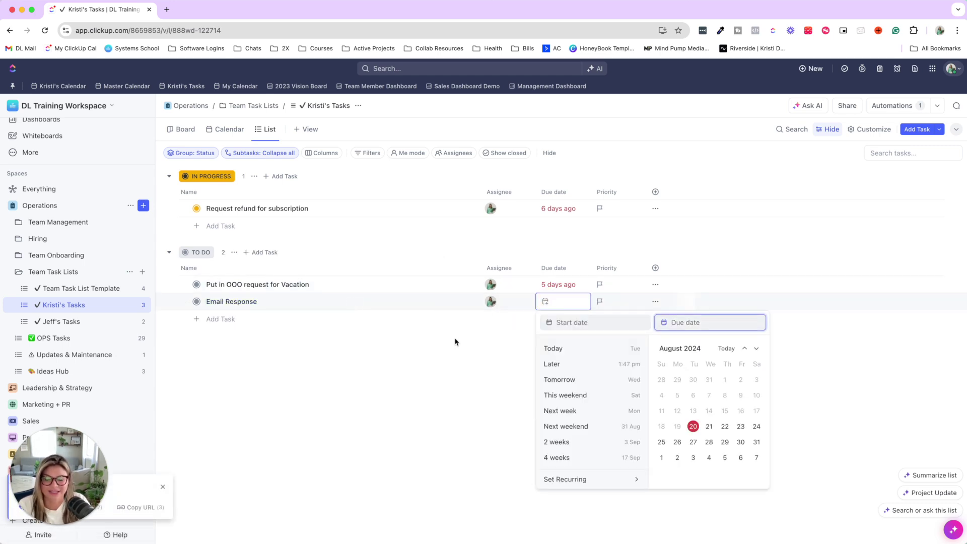
click(428, 358)
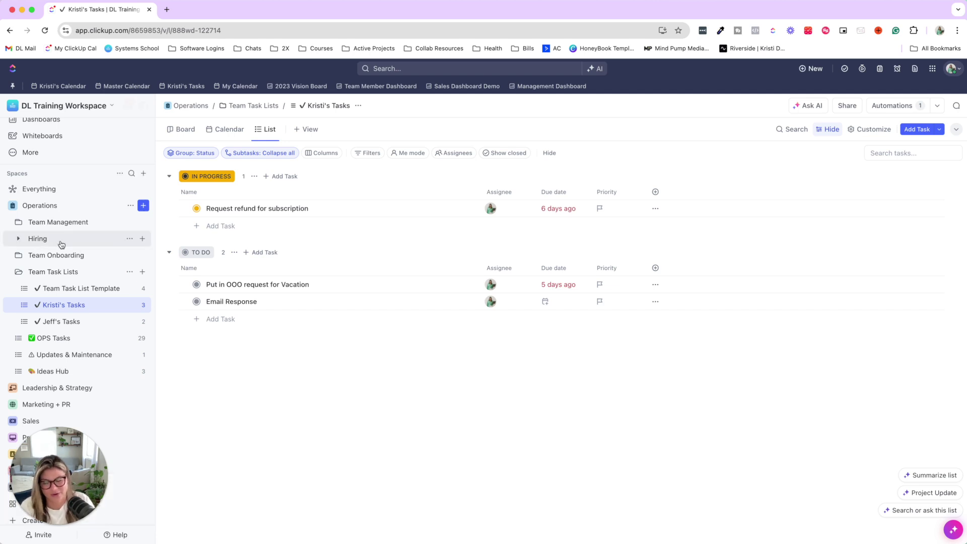
Collapse the Team Task Lists folder and the Operations space
scroll(19, 251, down, 1)
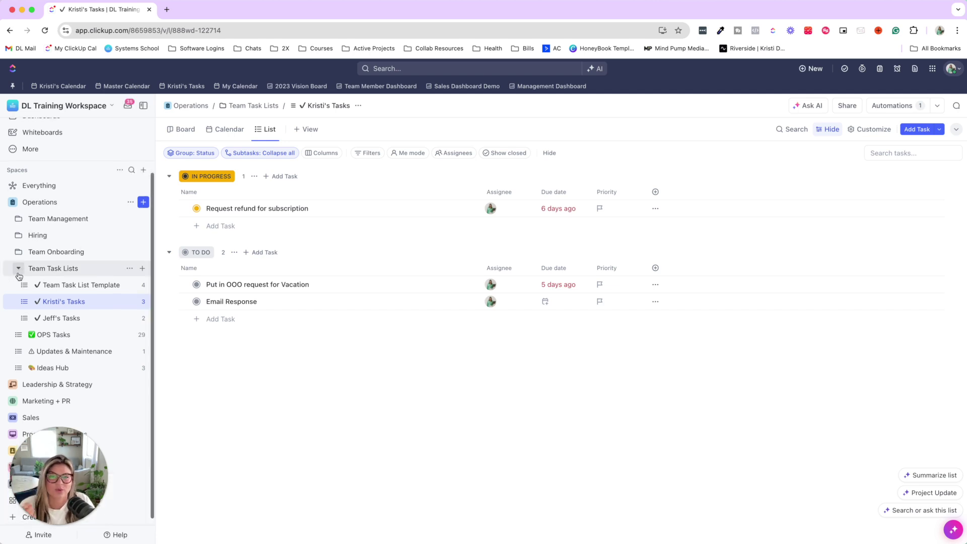
click(19, 276)
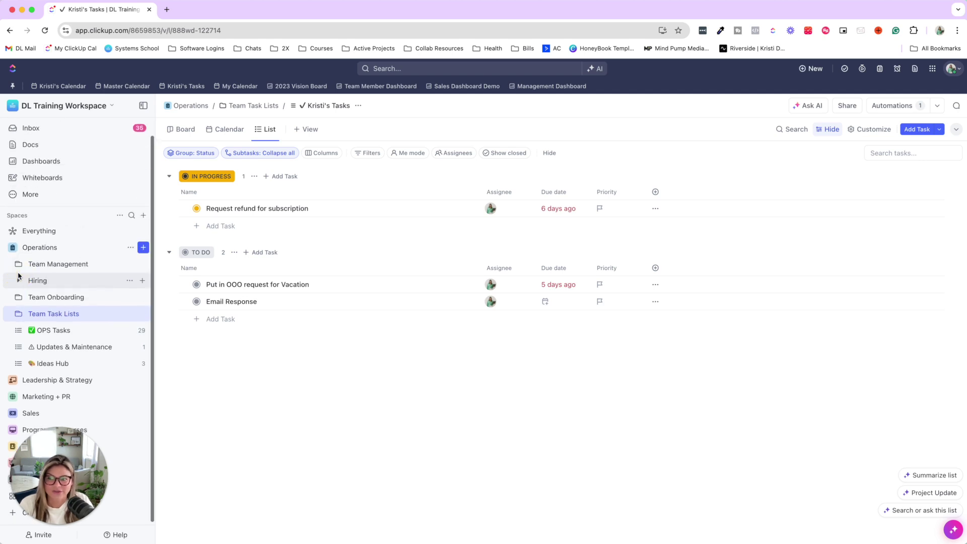
click(45, 246)
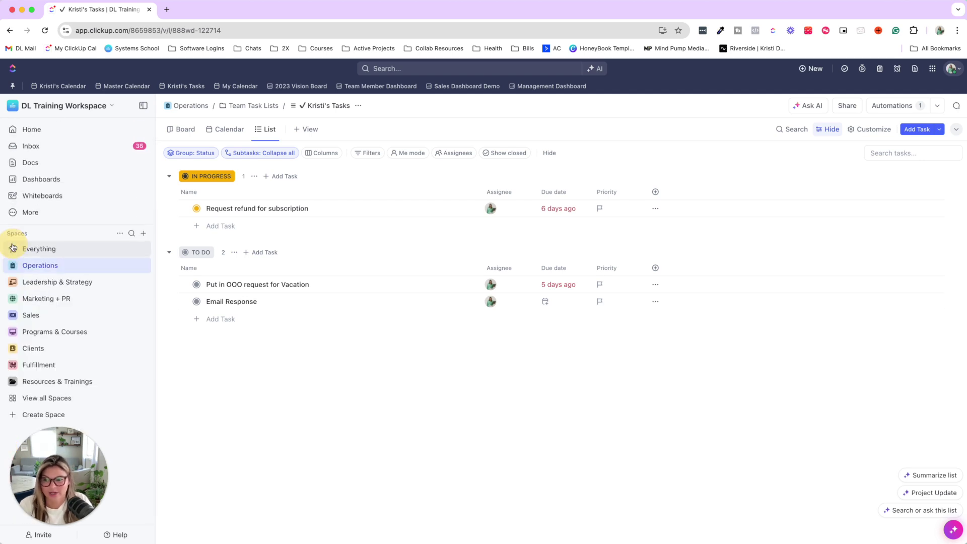
Open the Project Client Management Template list in the Project Based Clients folder of the Clients space
click(12, 365)
click(15, 348)
click(58, 365)
click(85, 381)
scroll(101, 385, down, 2)
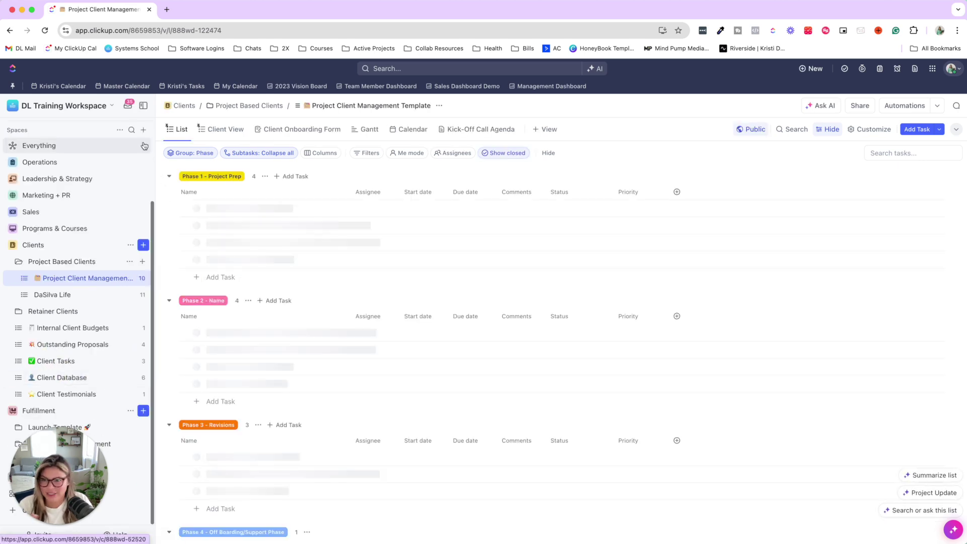
Hide the sidebar and assign the Onboarding Checklist task to the first teammate listed after yourself
click(143, 106)
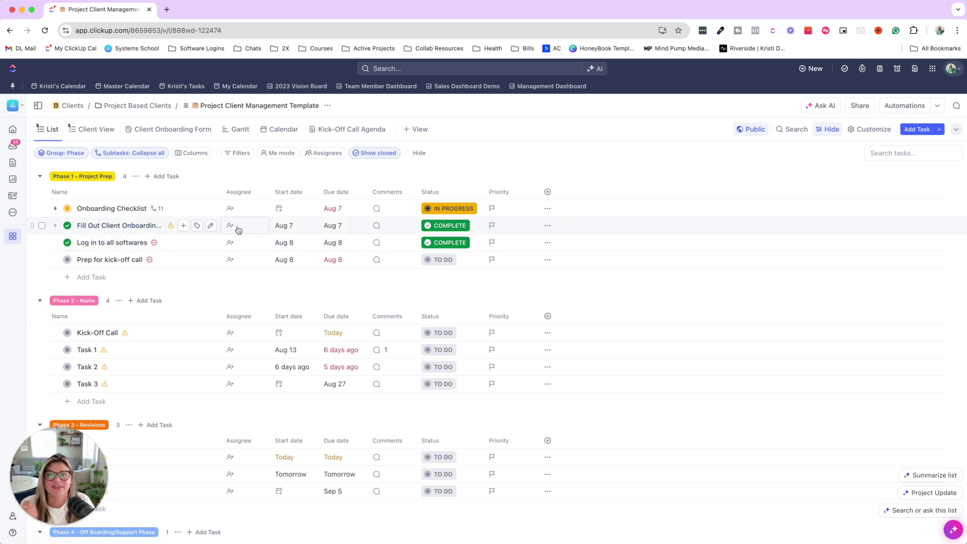
click(230, 208)
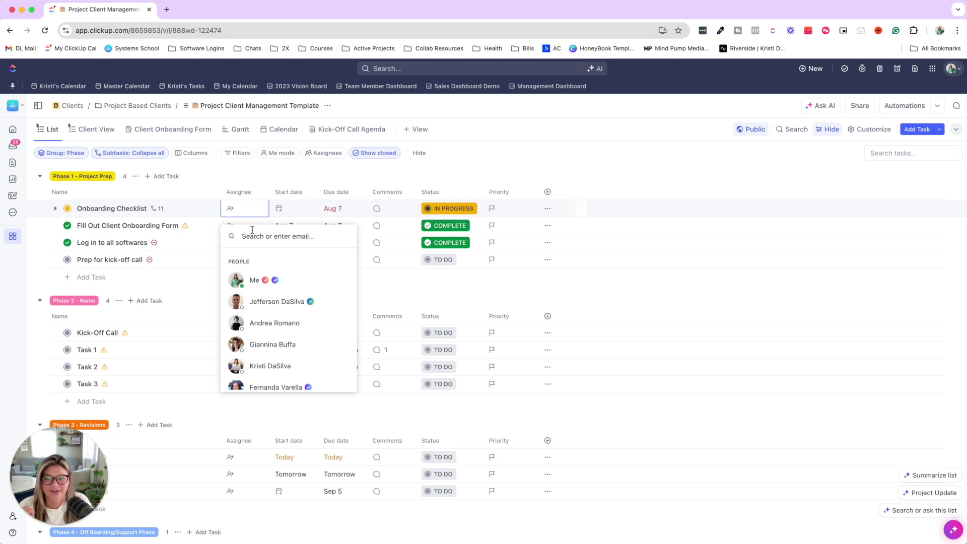
click(277, 301)
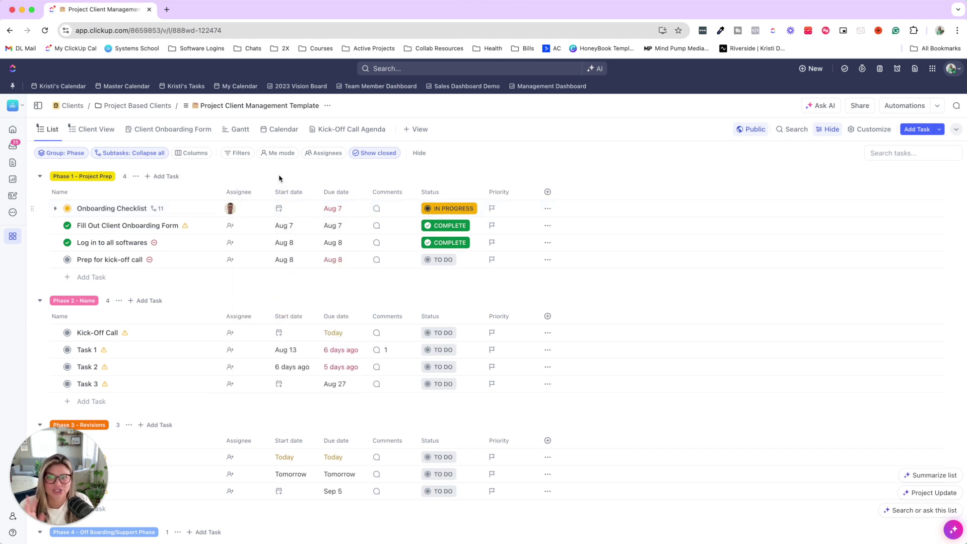
Assign the Order client gift subtask of Onboarding Checklist to the sixth person listed, with a due date of August 23, 2024
click(55, 209)
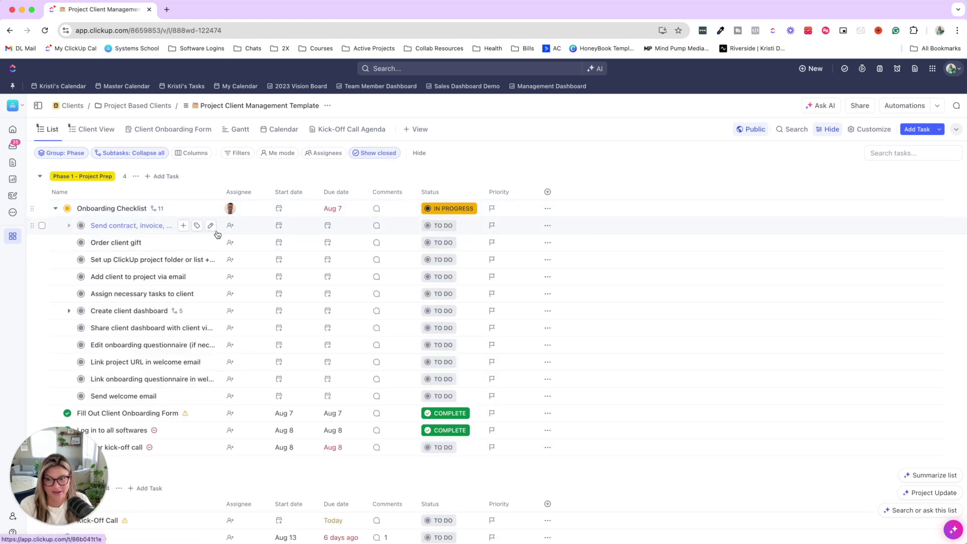
click(230, 242)
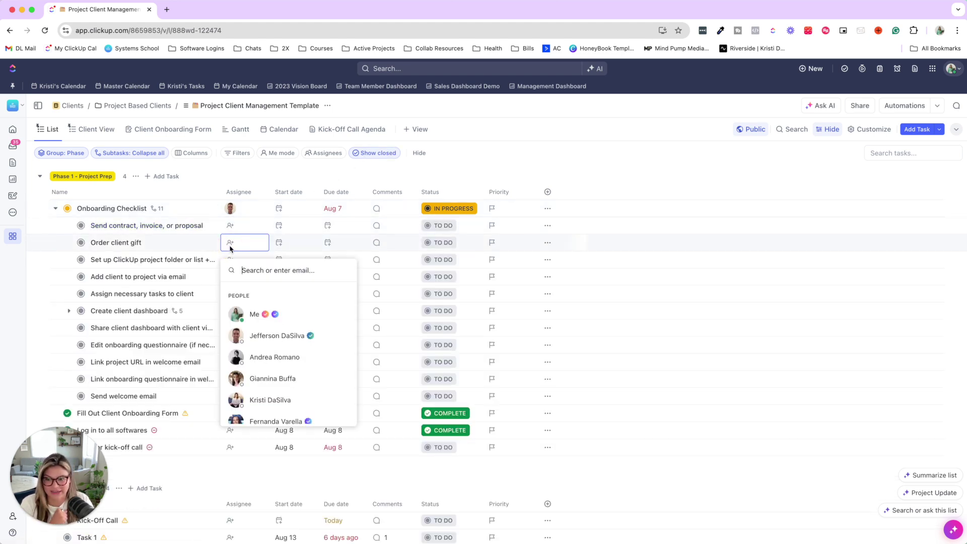
click(263, 422)
click(330, 242)
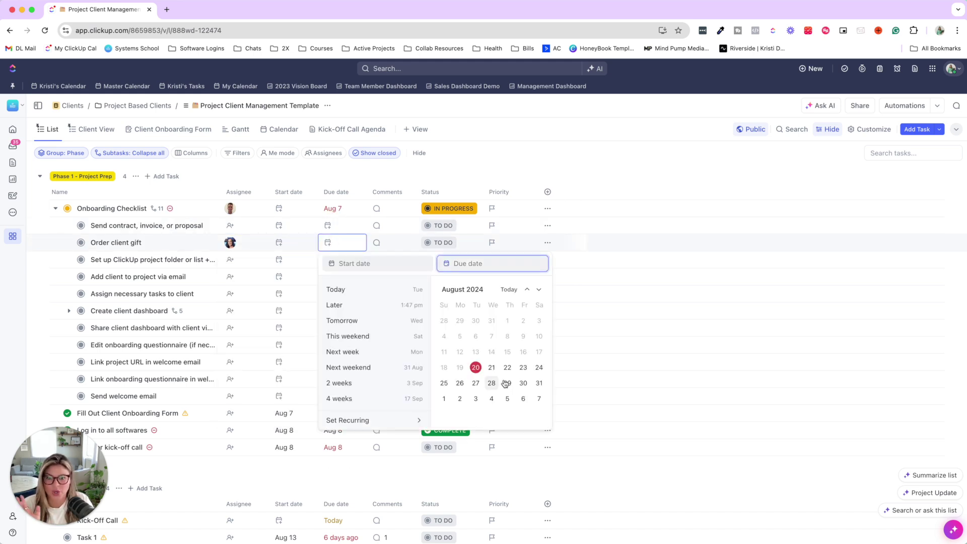
click(522, 368)
click(382, 174)
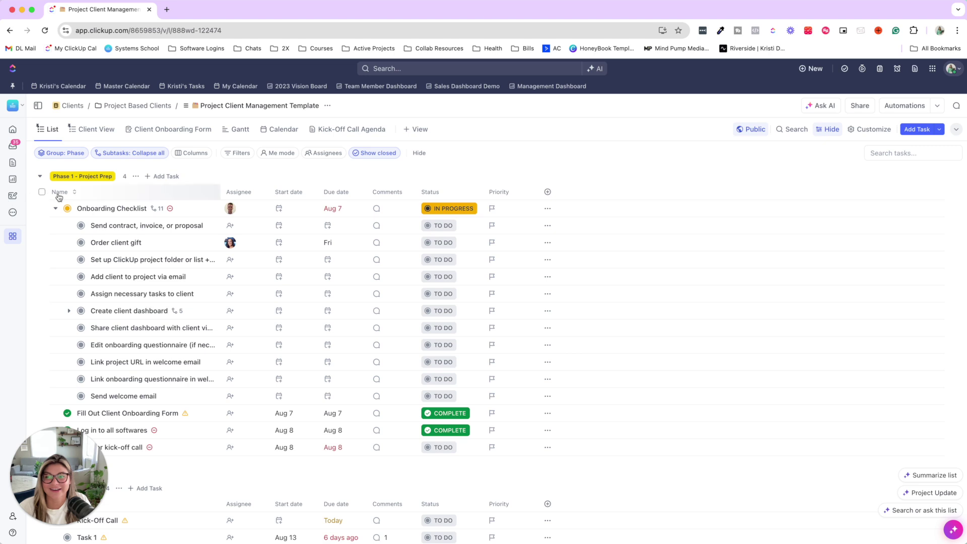
click(56, 209)
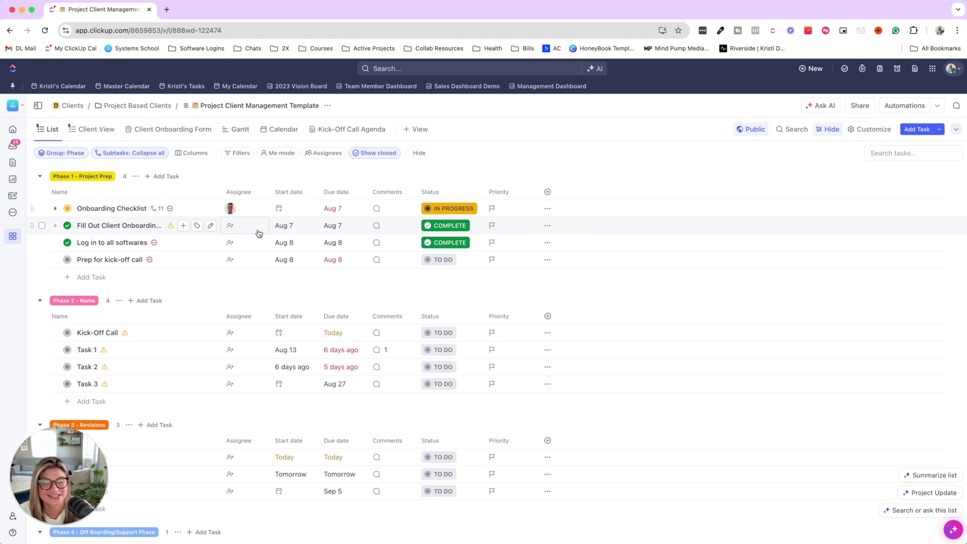
In the Everything calendar, reschedule the Organize closet and Request refund for subscription tasks to August 20
click(38, 106)
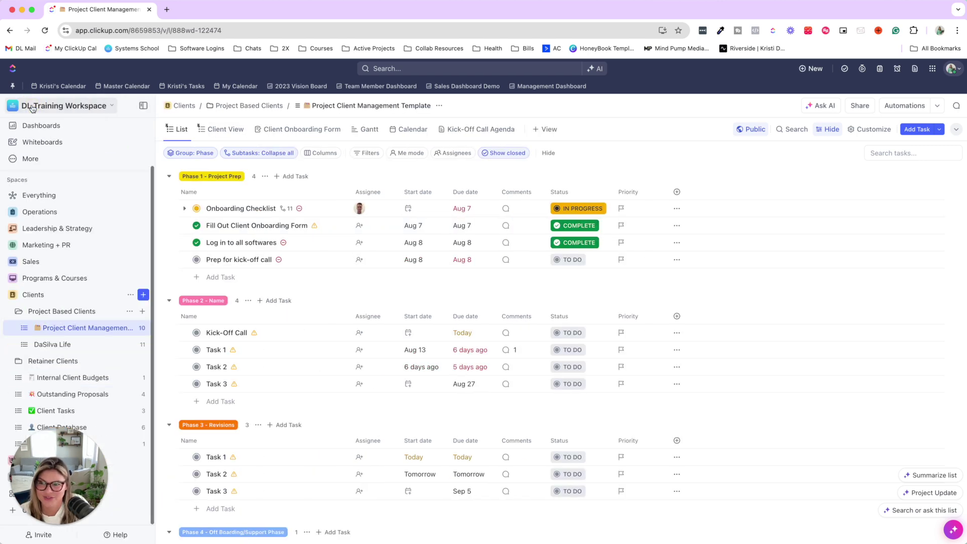
click(38, 197)
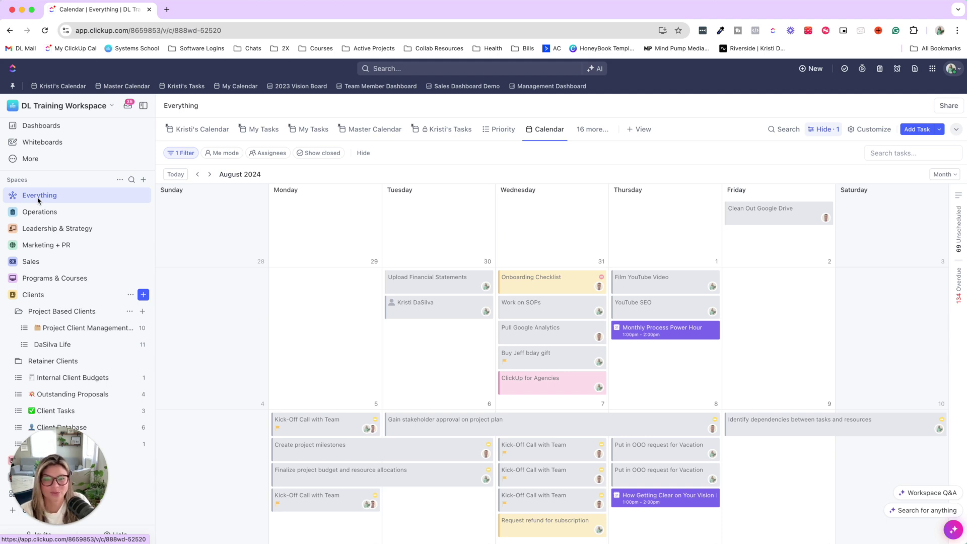
scroll(321, 243, down, 1)
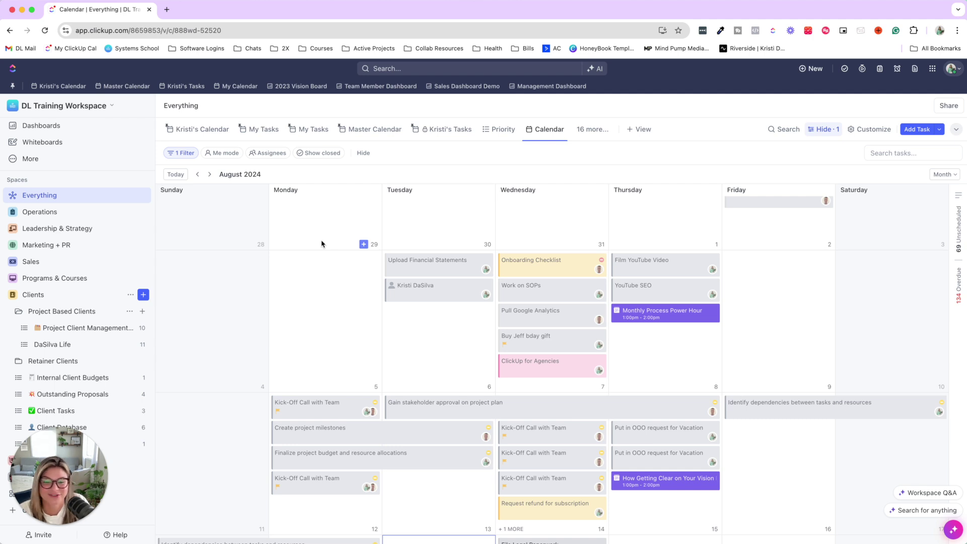
scroll(322, 243, down, 6)
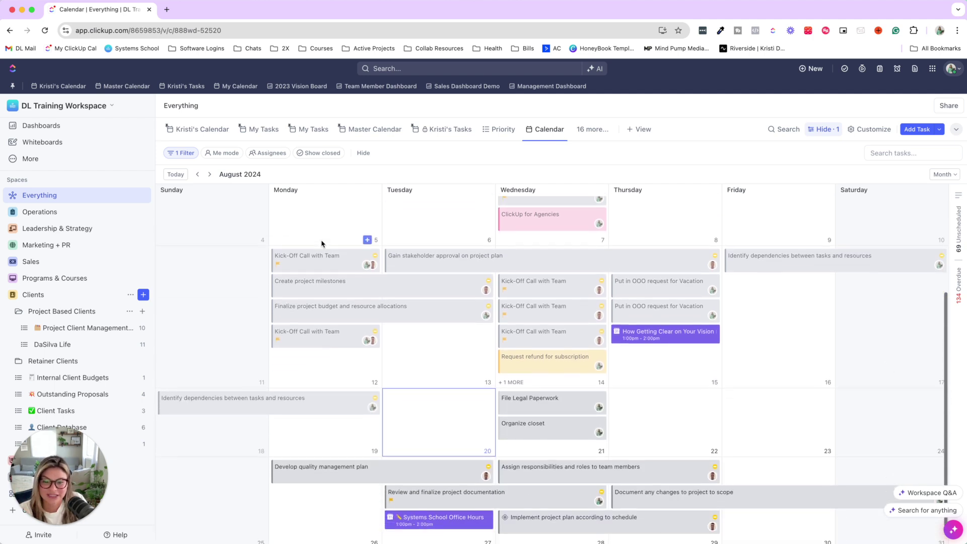
drag(551, 426, 485, 426)
drag(507, 359, 438, 403)
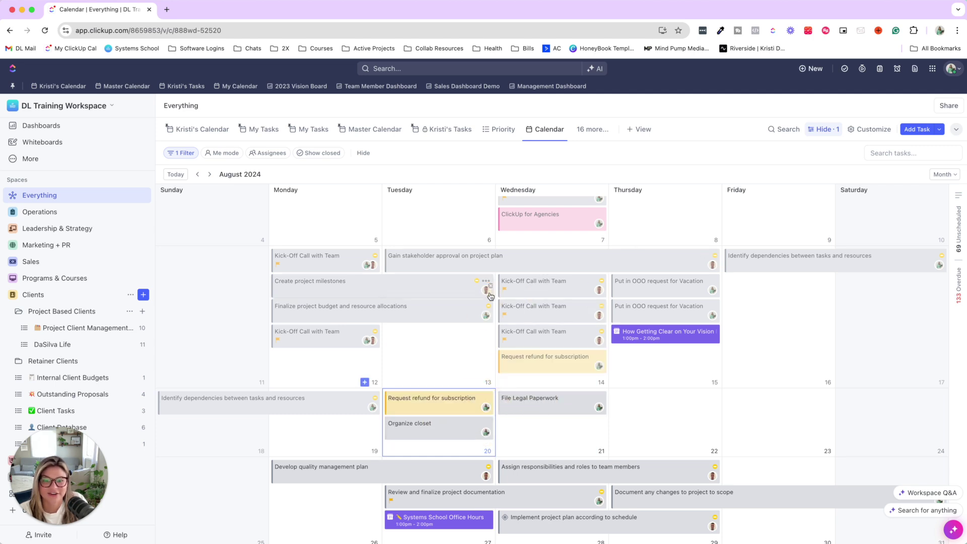
Remove the teammate from the calendar's assignee filter, keeping only yourself as the assignee
scroll(403, 257, up, 2)
click(180, 154)
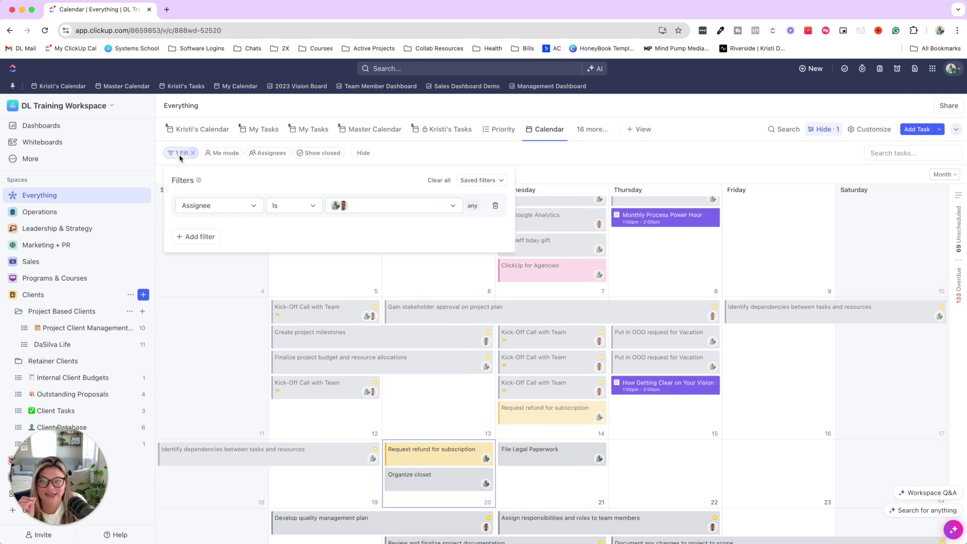
click(348, 207)
click(371, 341)
click(376, 170)
click(403, 151)
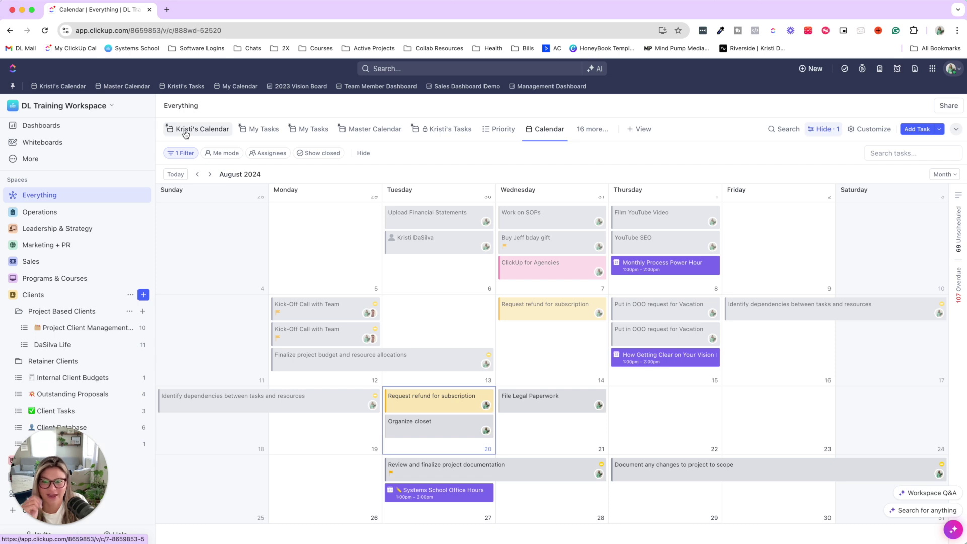
Open the workspace owner's pinned calendar view and examine its assignee filter and customization settings
click(861, 66)
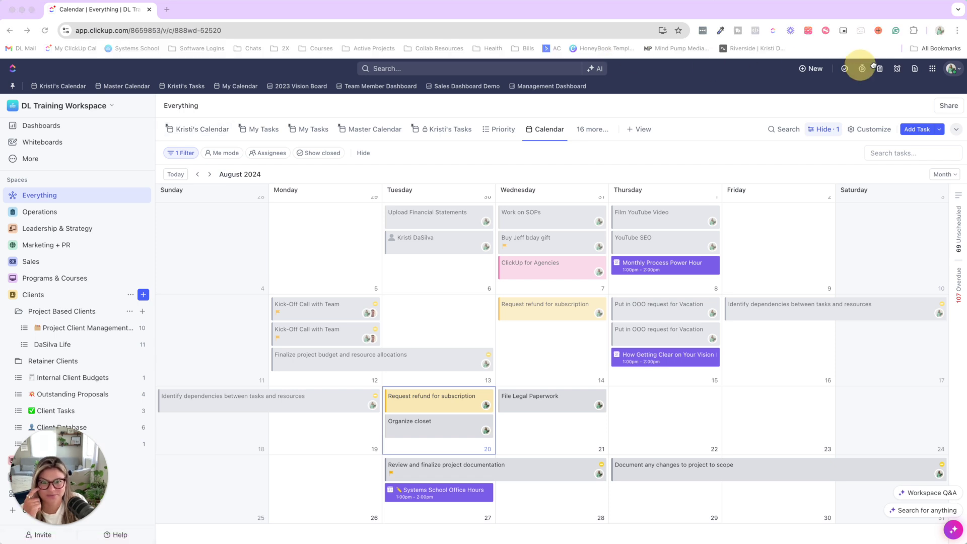
click(193, 130)
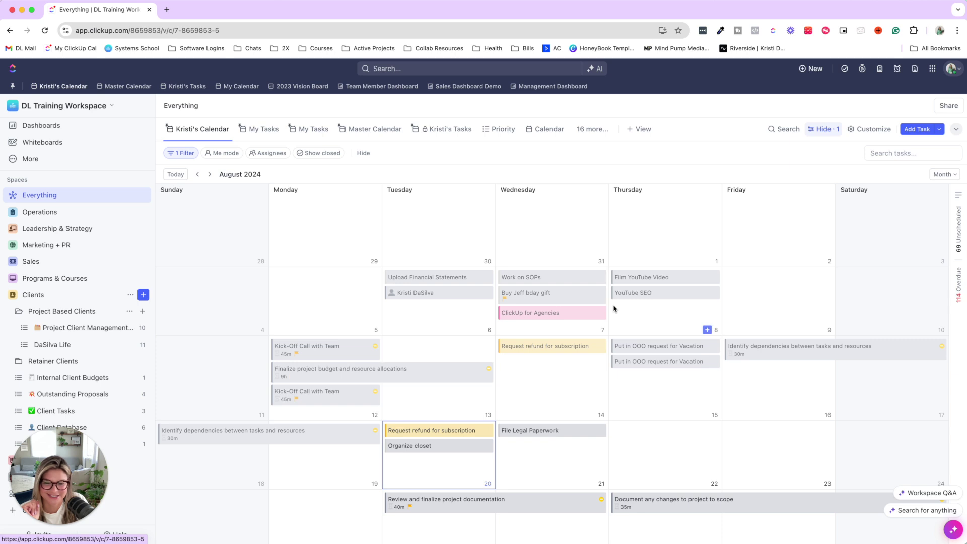
click(171, 154)
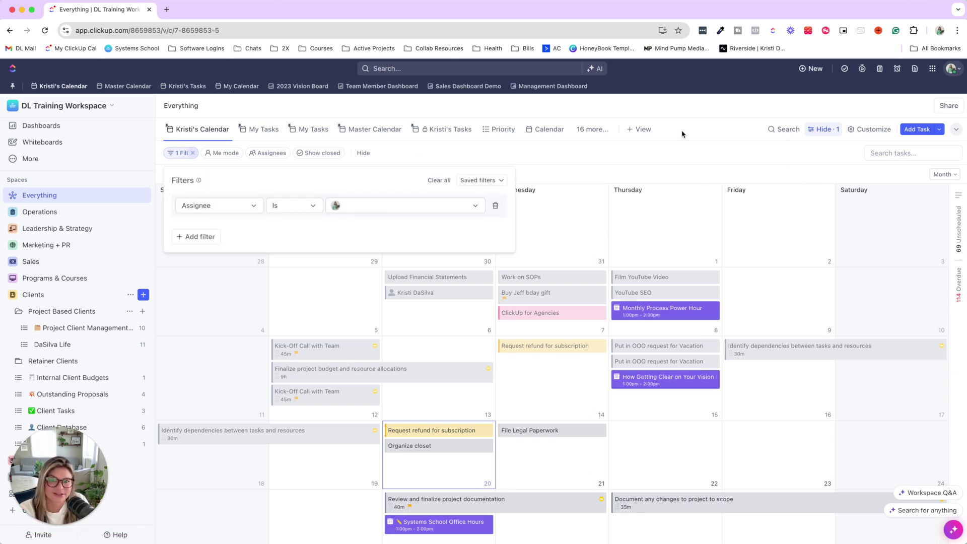
click(622, 103)
click(515, 17)
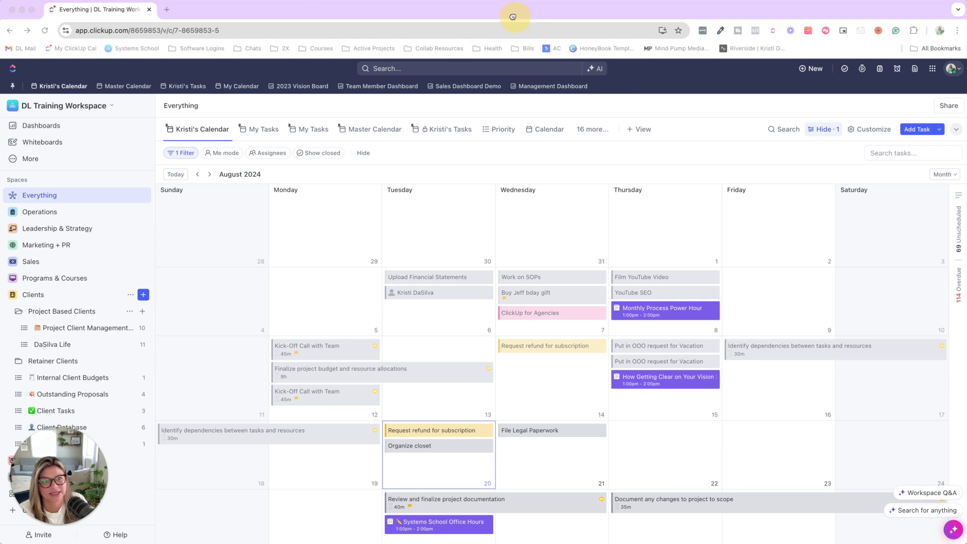
click(870, 129)
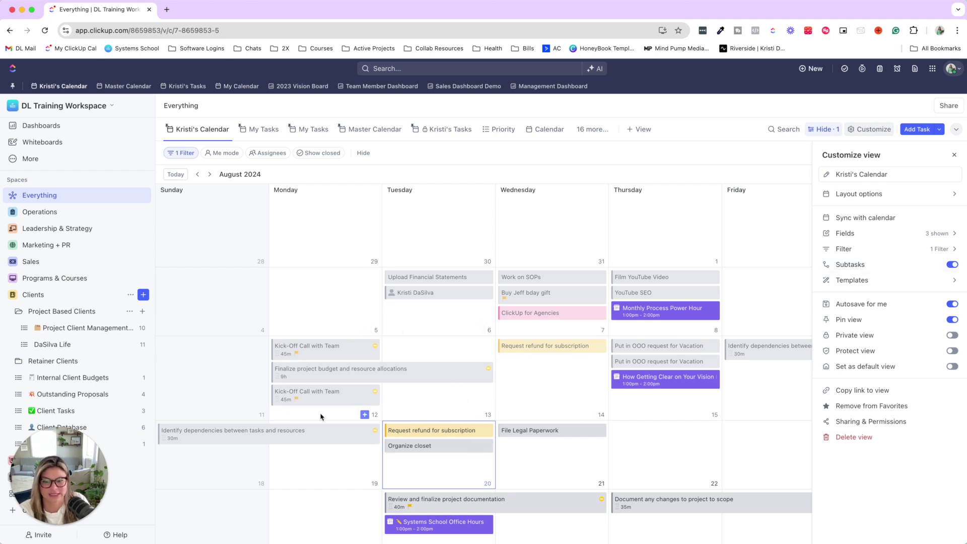
click(954, 157)
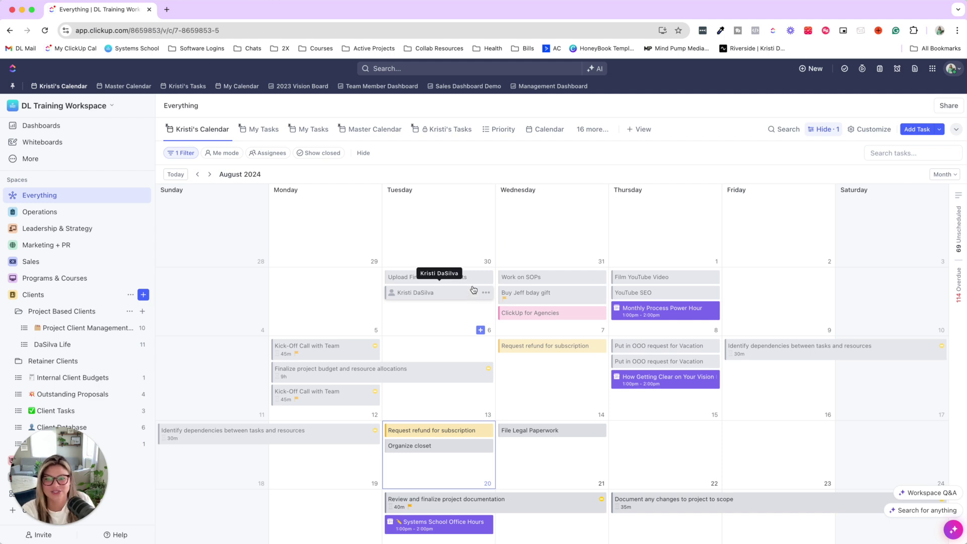
Open the August 14 Request refund for subscription task from the calendar, examine its details and return to the calendar
scroll(473, 289, down, 1)
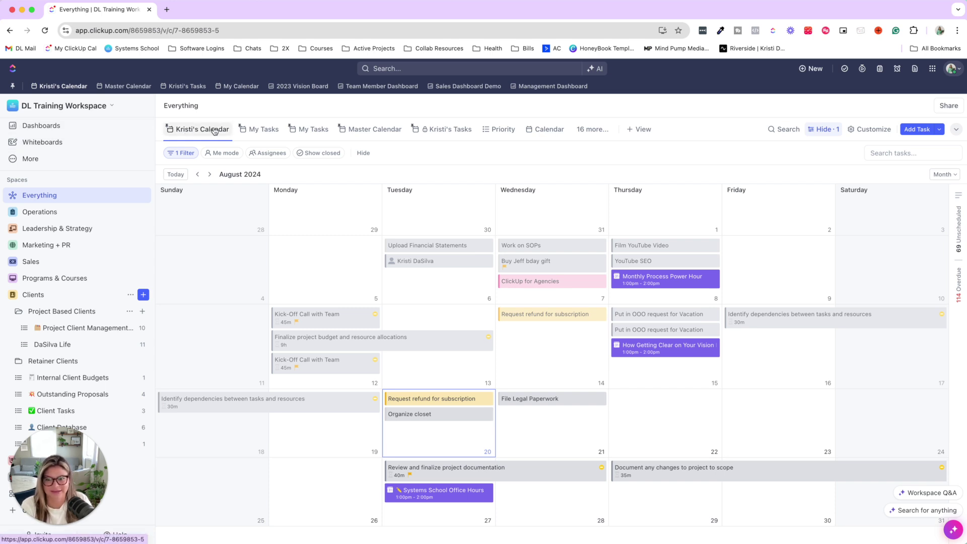
click(568, 315)
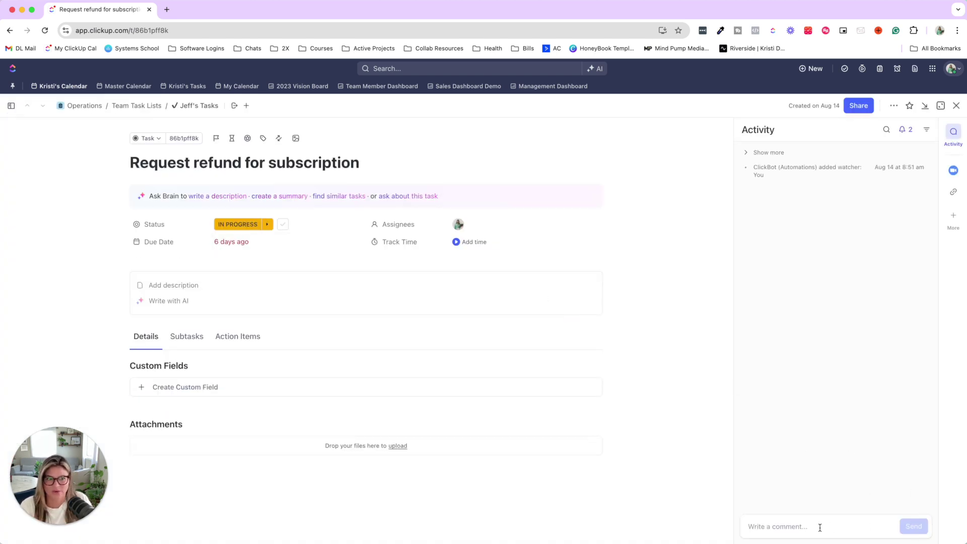
click(956, 106)
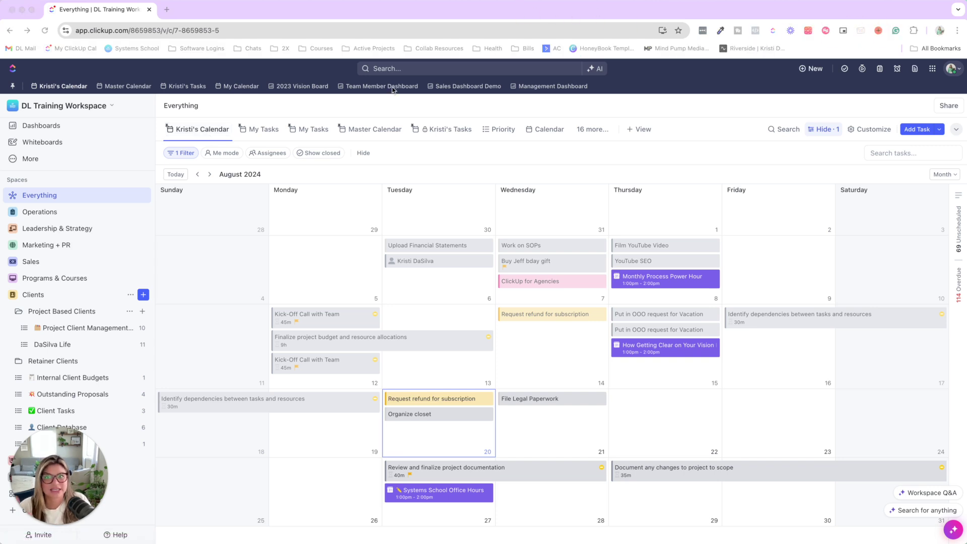
Open the Team Member Dashboard and view the card types that can be added to it
click(375, 87)
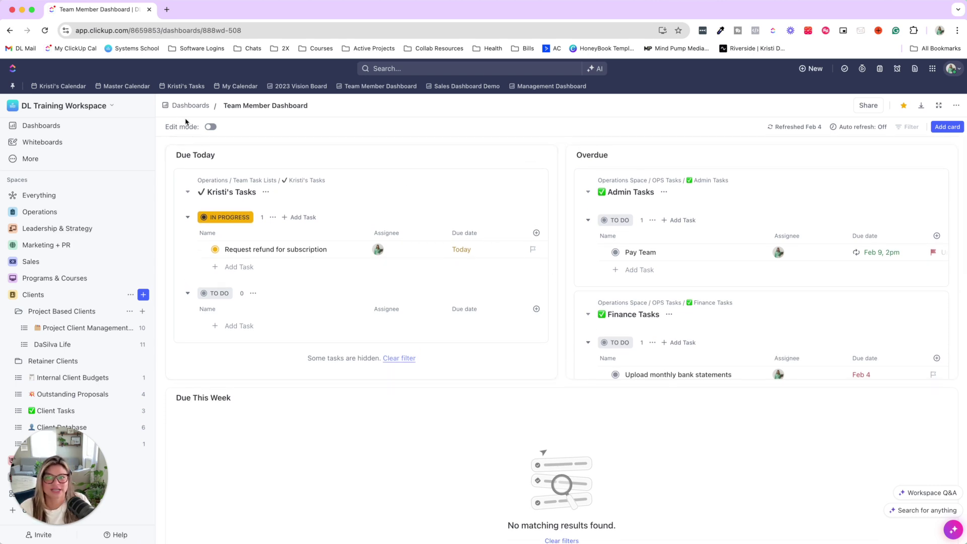
click(951, 130)
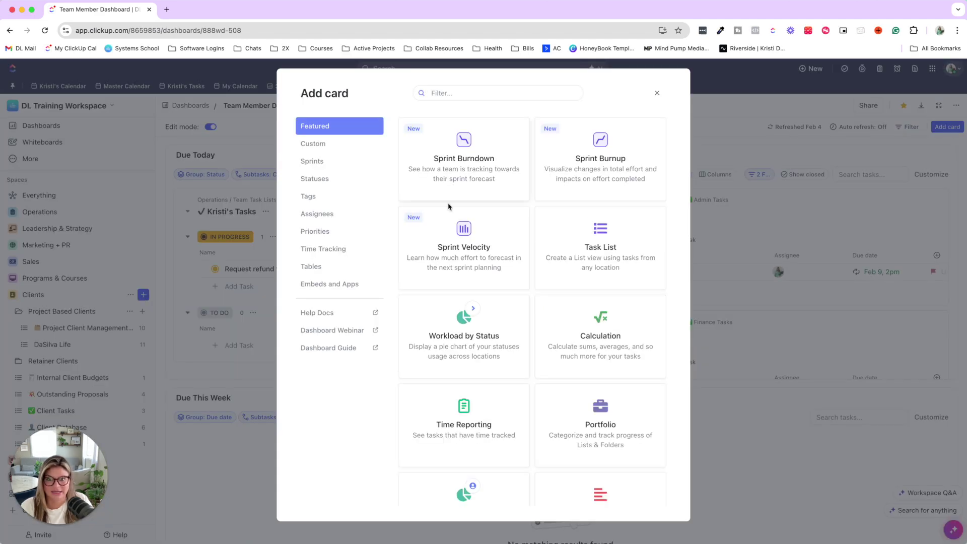
click(657, 93)
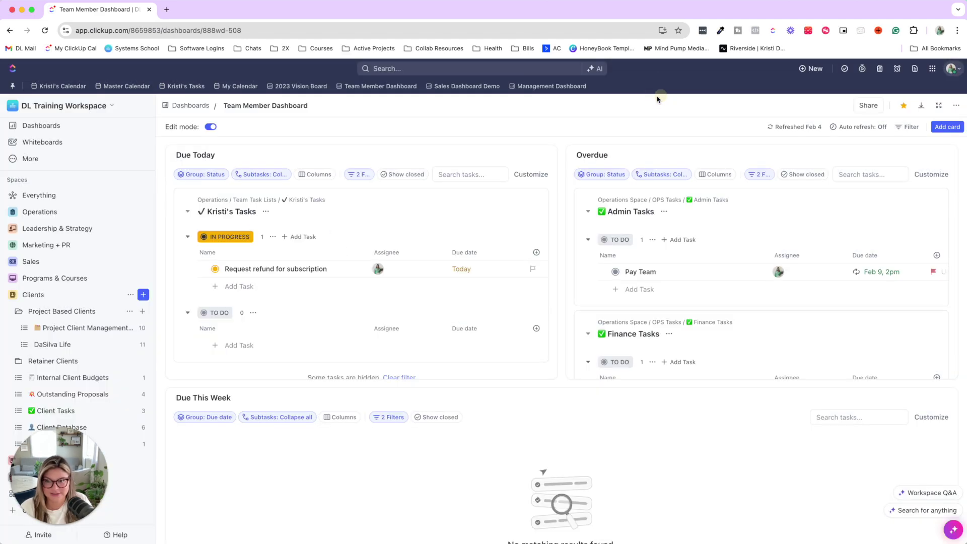
Examine the assignee and due date filters of the Due Today, Overdue and Due This Week cards
click(358, 173)
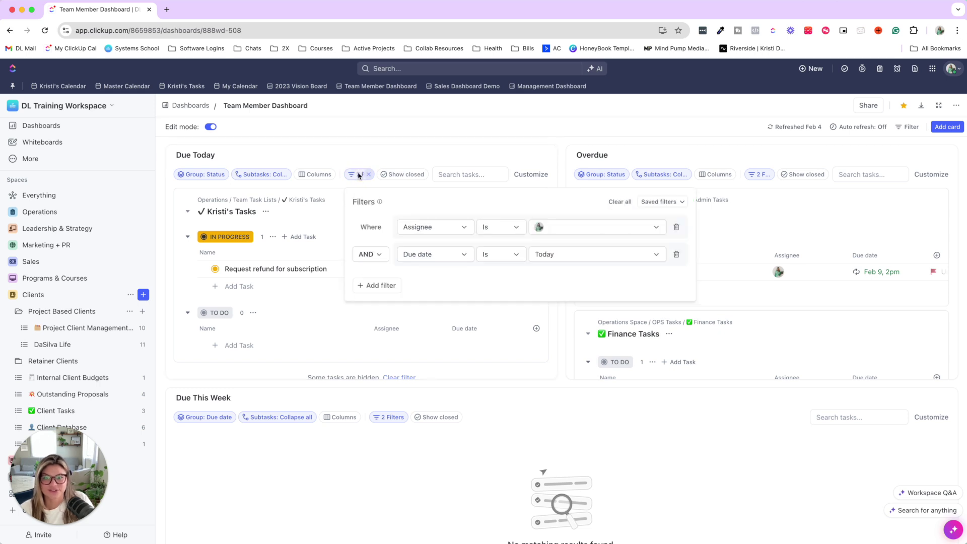
click(368, 155)
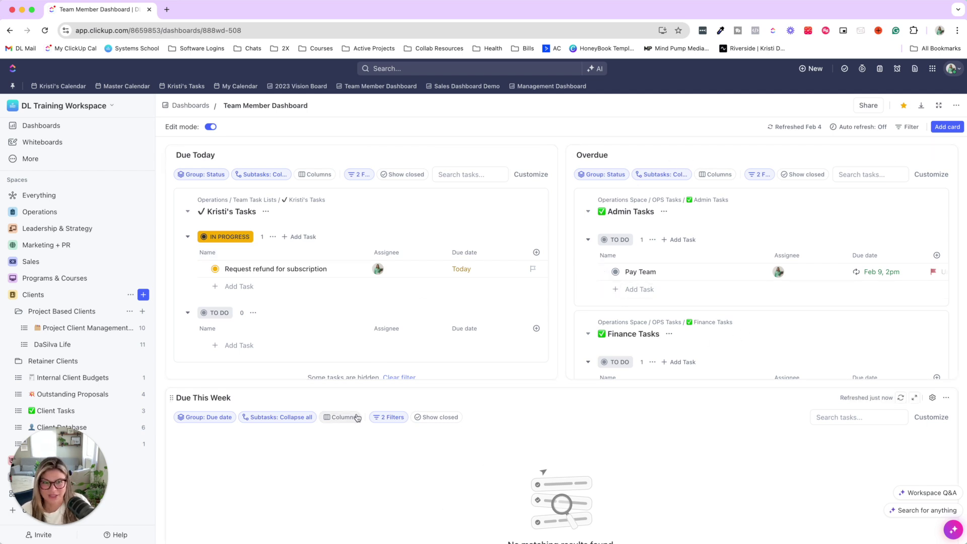
click(359, 175)
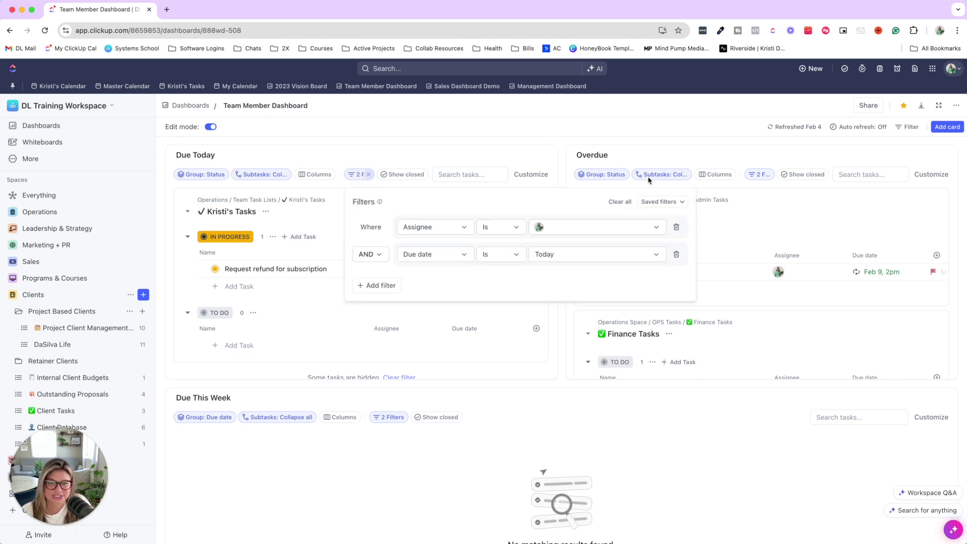
click(753, 160)
click(758, 177)
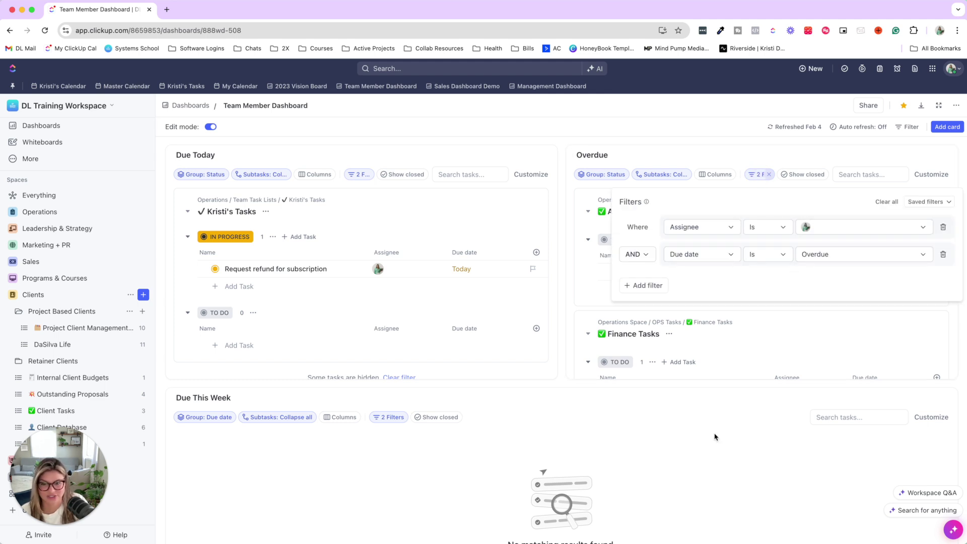
click(678, 436)
click(382, 423)
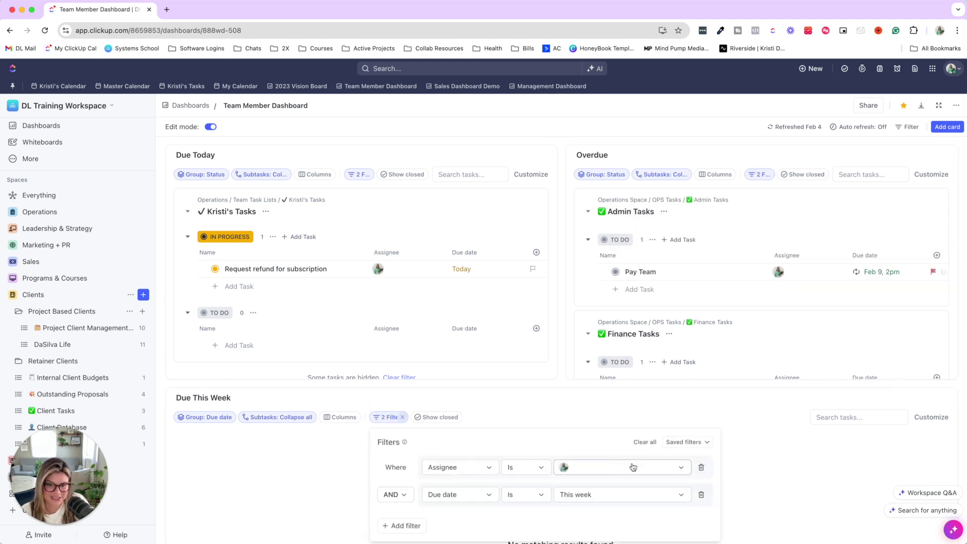
click(762, 456)
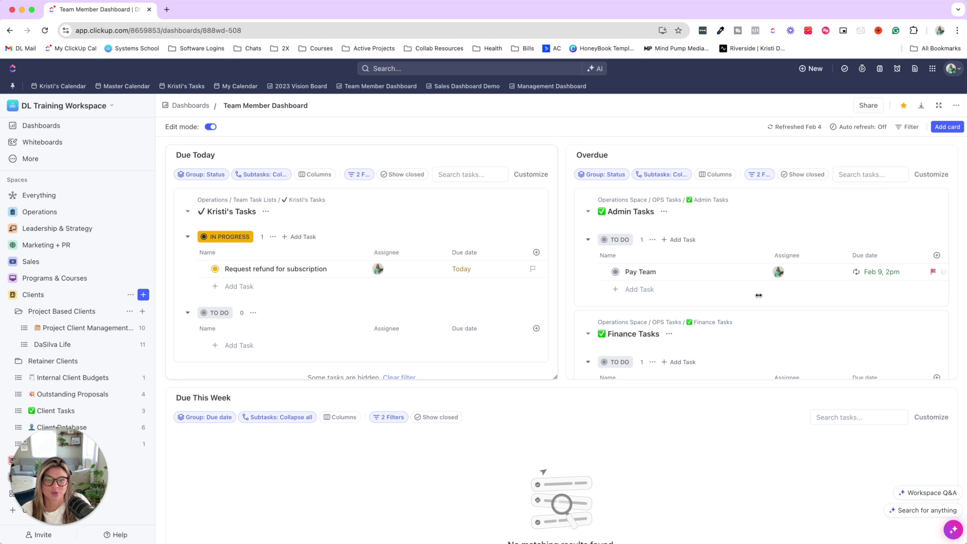
Look through the tasks in the dashboard's Overdue card across all its lists, returning to the first list
scroll(765, 292, down, 10)
scroll(765, 291, down, 15)
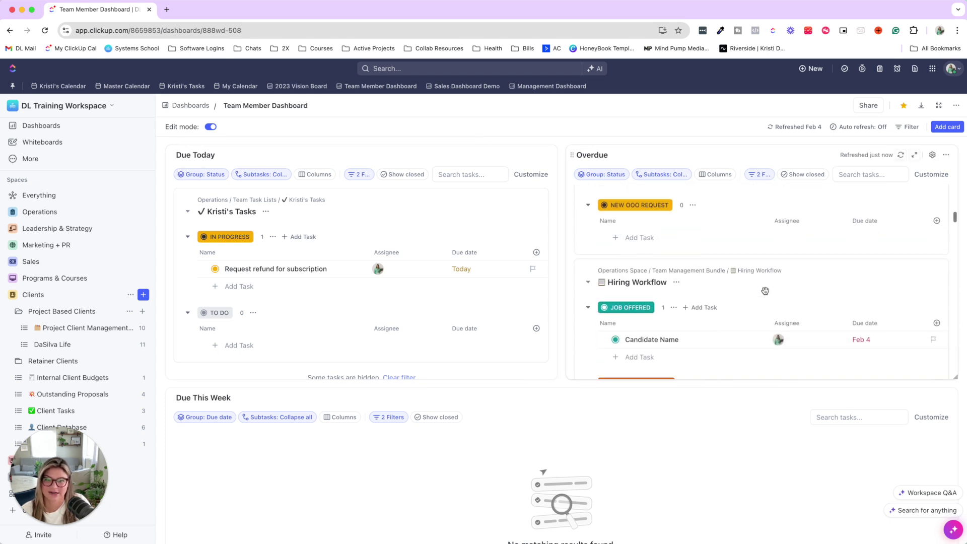
scroll(766, 291, down, 15)
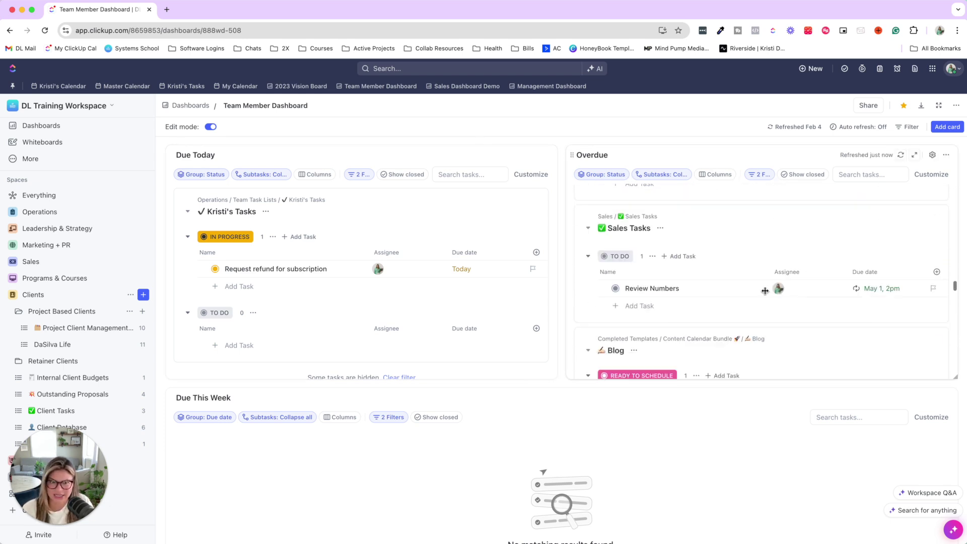
scroll(766, 295, down, 1)
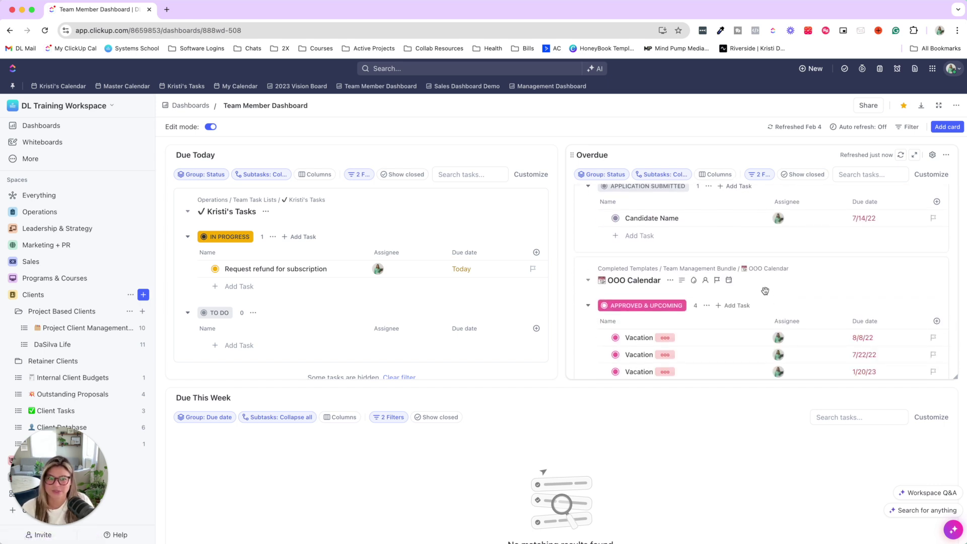
scroll(765, 291, up, 20)
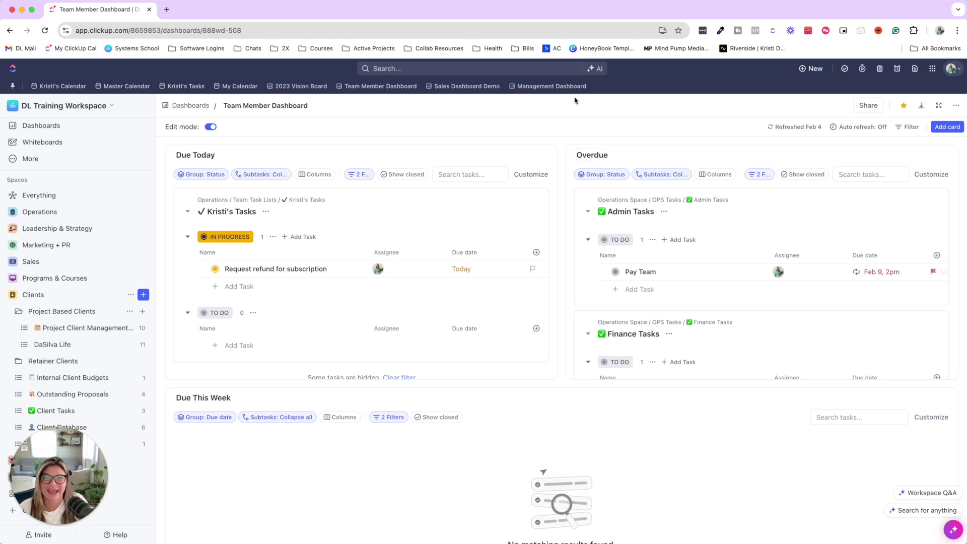
View the Management Dashboard and create a new dashboard from the Team Reporting template with all Spaces as its data source
click(553, 87)
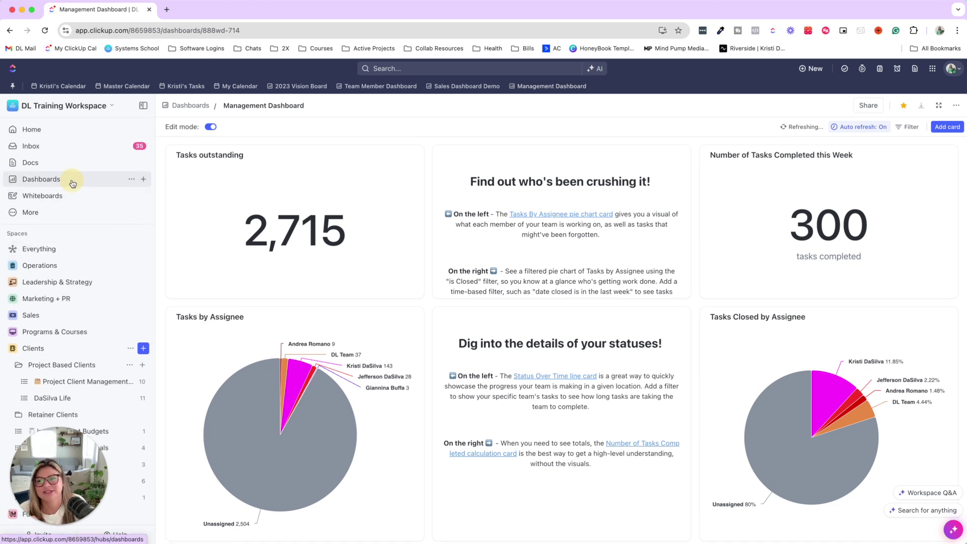
click(72, 183)
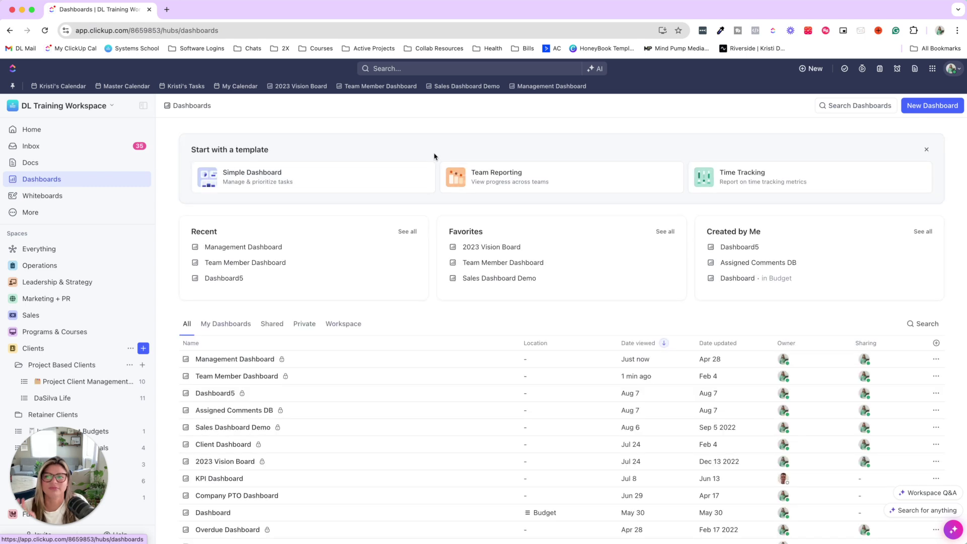
click(924, 105)
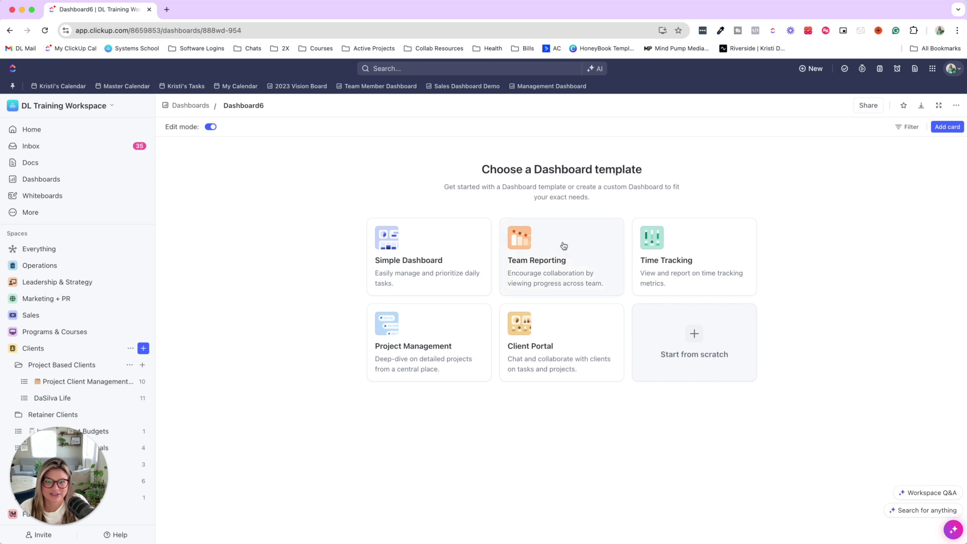
click(548, 262)
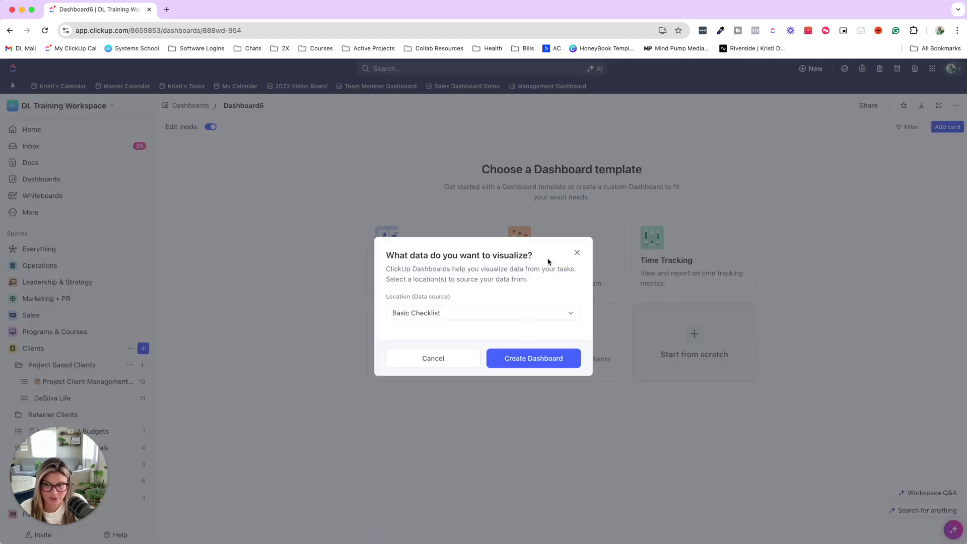
click(489, 316)
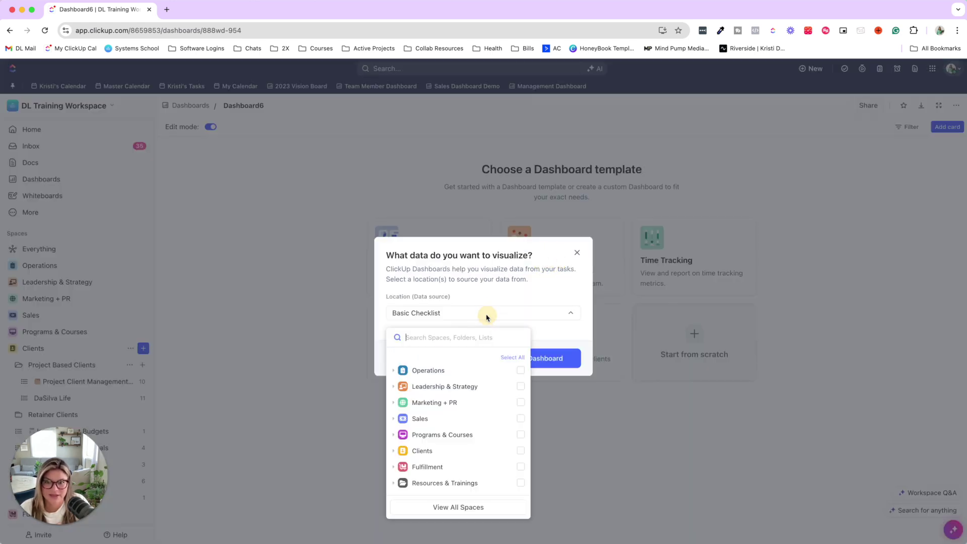
click(513, 358)
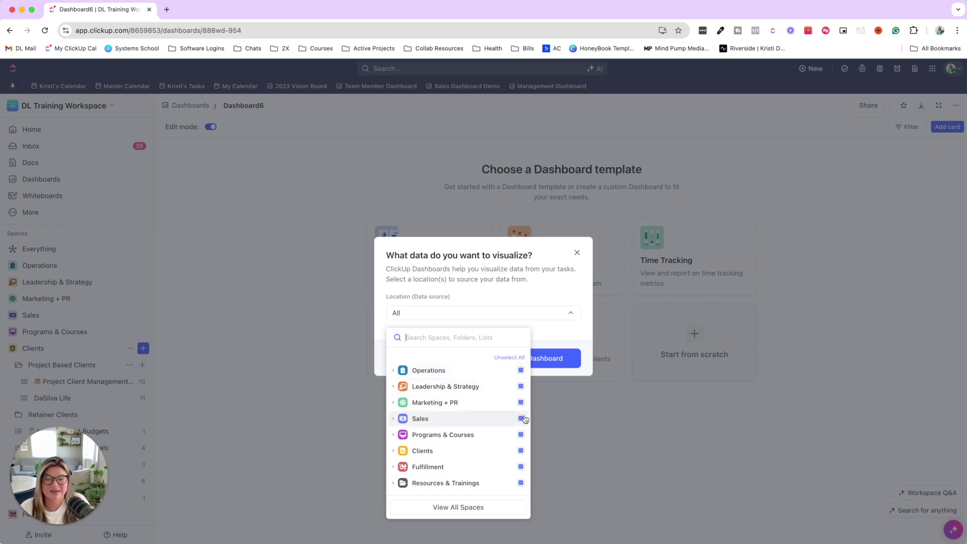
click(513, 276)
click(536, 366)
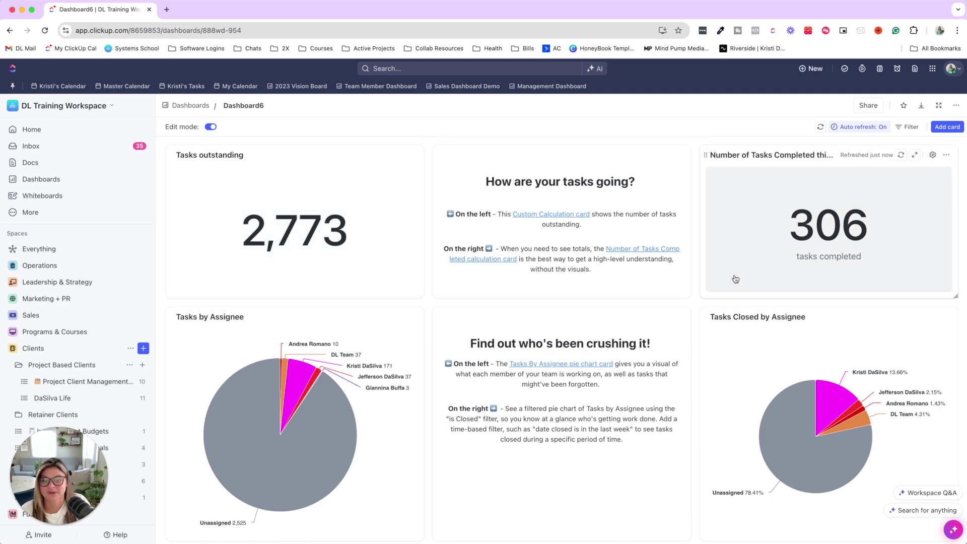
Review the new dashboard's cards, from Tasks by Assignee and Workspace Points to Worked On, Completed Report and Who's Behind
scroll(735, 273, down, 4)
scroll(736, 274, up, 1)
mouse_move(290, 223)
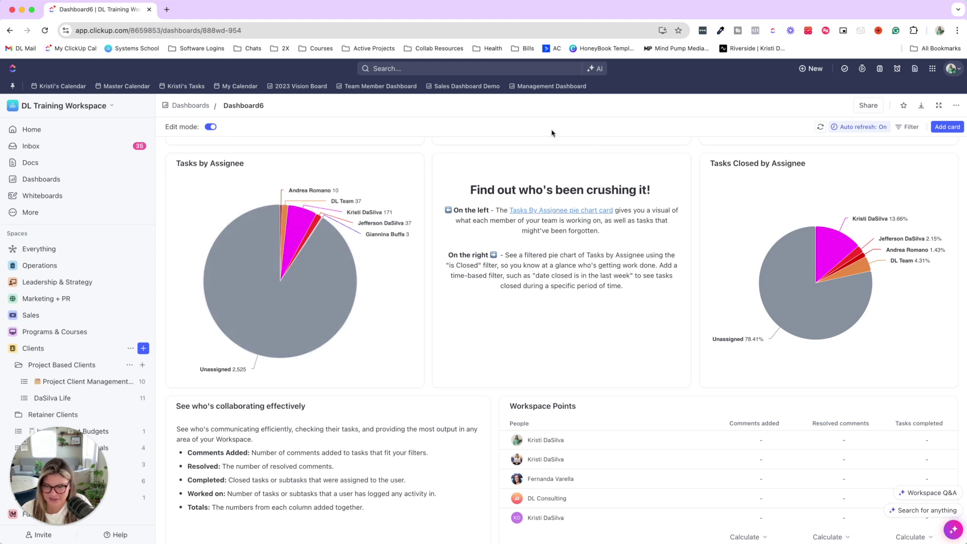
scroll(396, 363, down, 4)
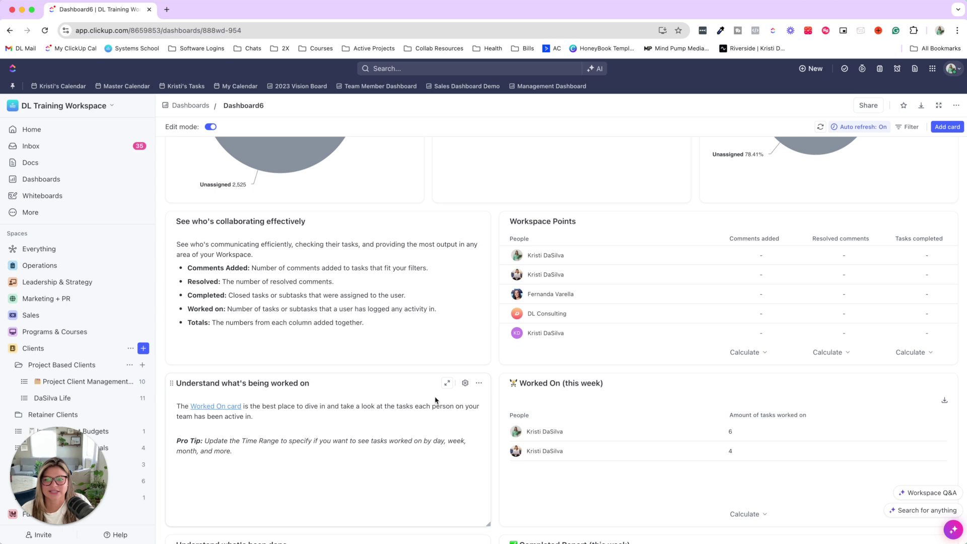
scroll(479, 400, down, 3)
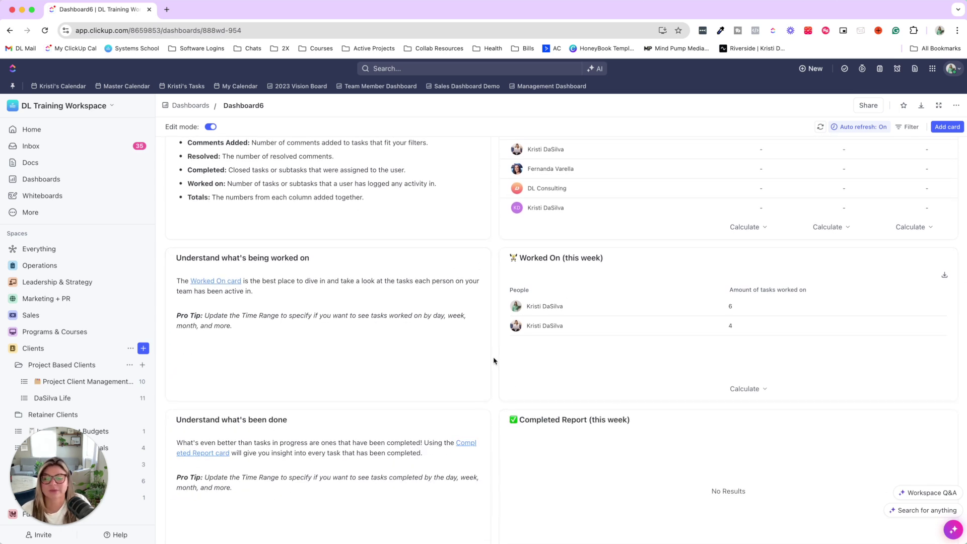
scroll(493, 359, down, 2)
scroll(493, 358, down, 2)
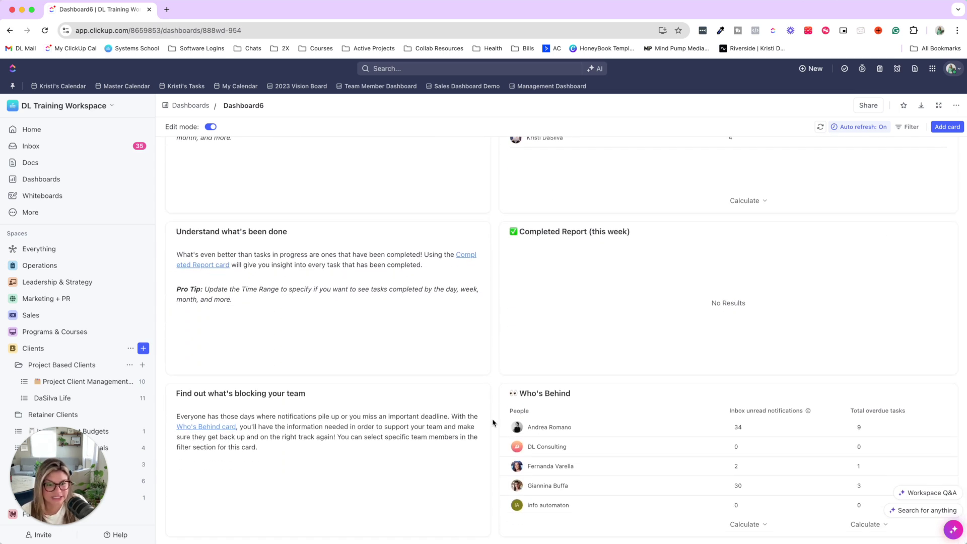
scroll(659, 467, down, 3)
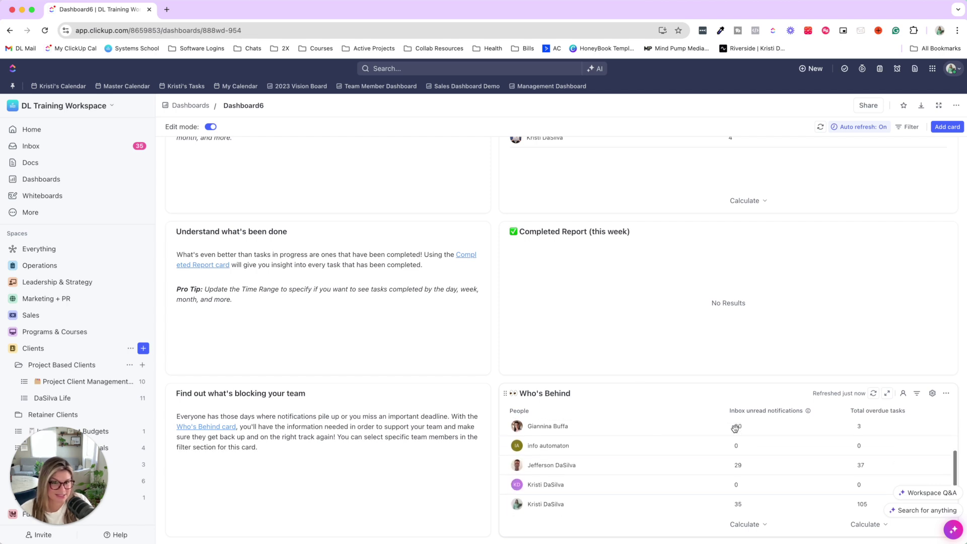
scroll(735, 430, up, 3)
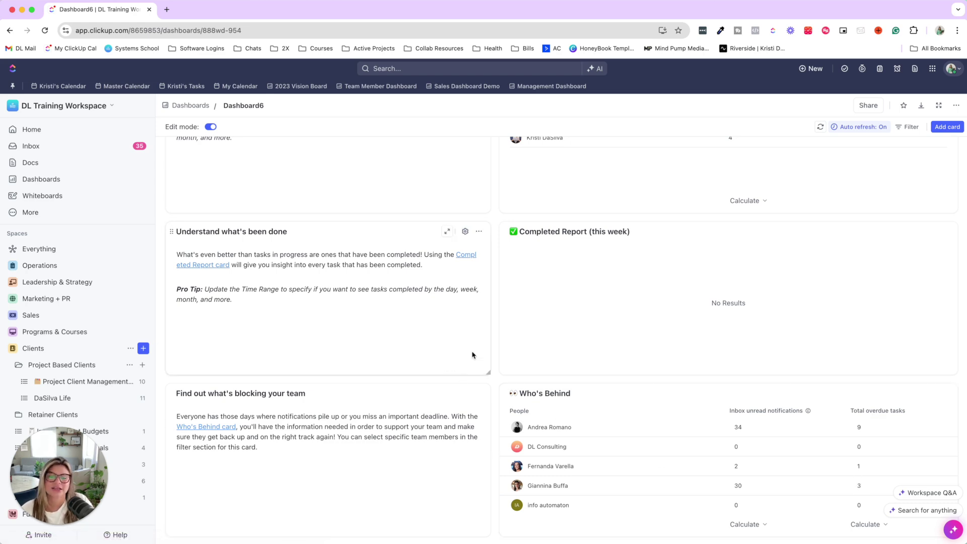
scroll(495, 346, up, 15)
scroll(495, 346, up, 1)
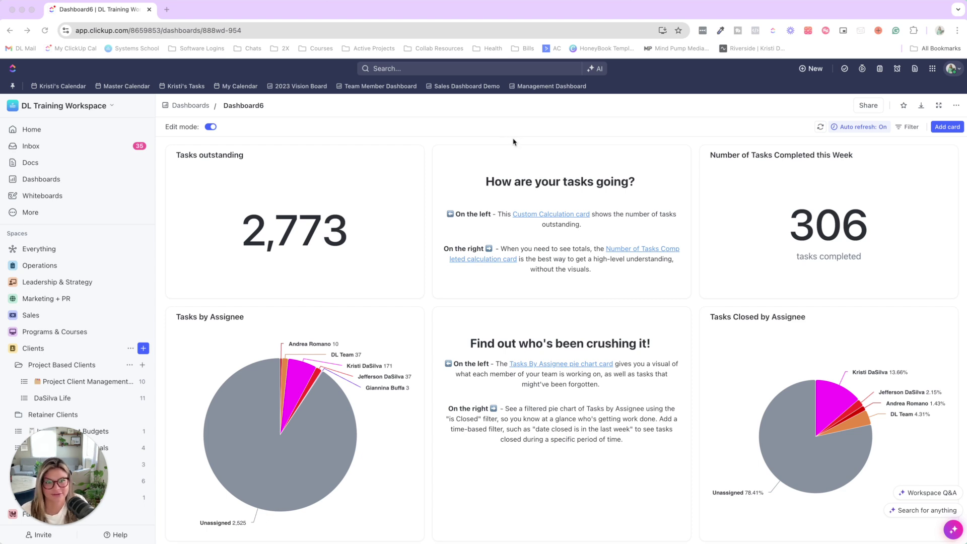
click(807, 128)
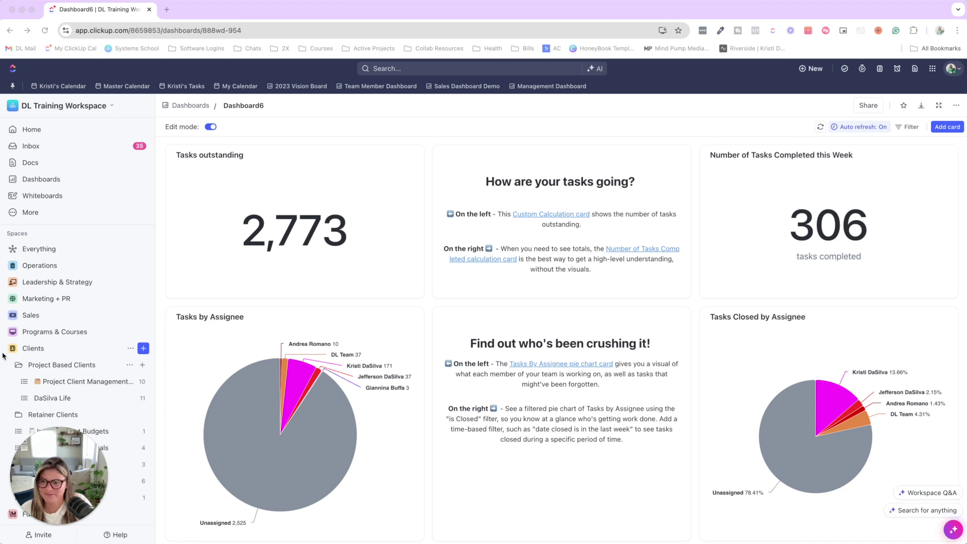
Search the Spaces for "30", open the 30/60/90 Plan list in Team Onboarding and collapse the sidebar
click(131, 233)
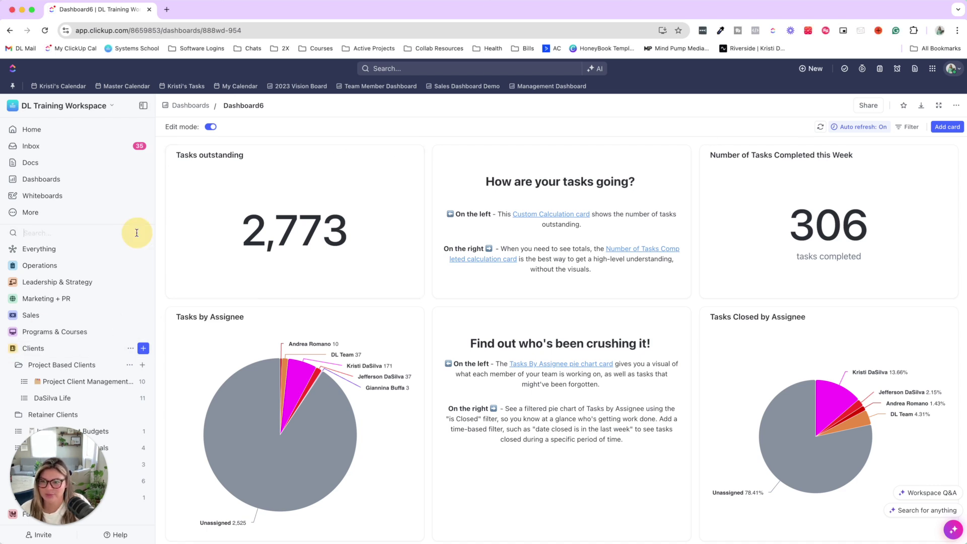
text(30)
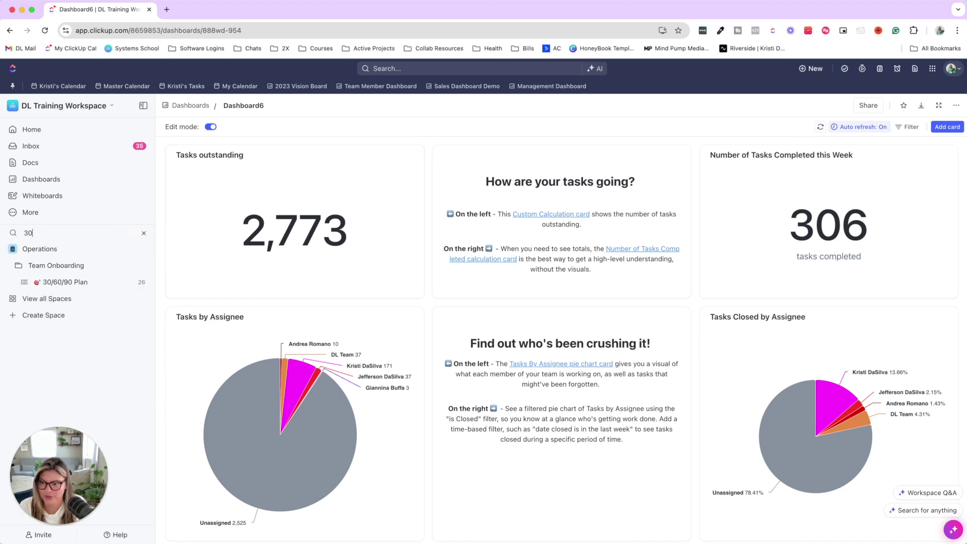
click(112, 281)
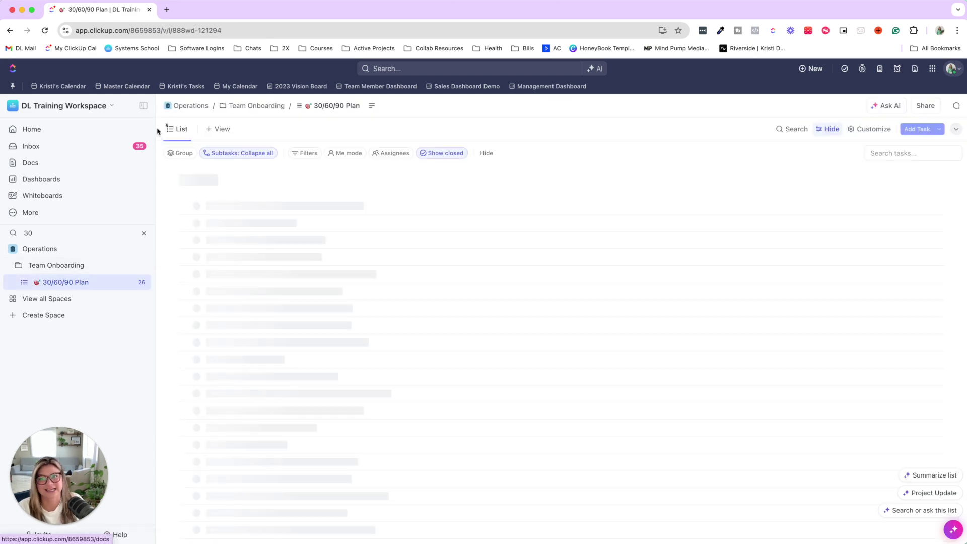
click(144, 108)
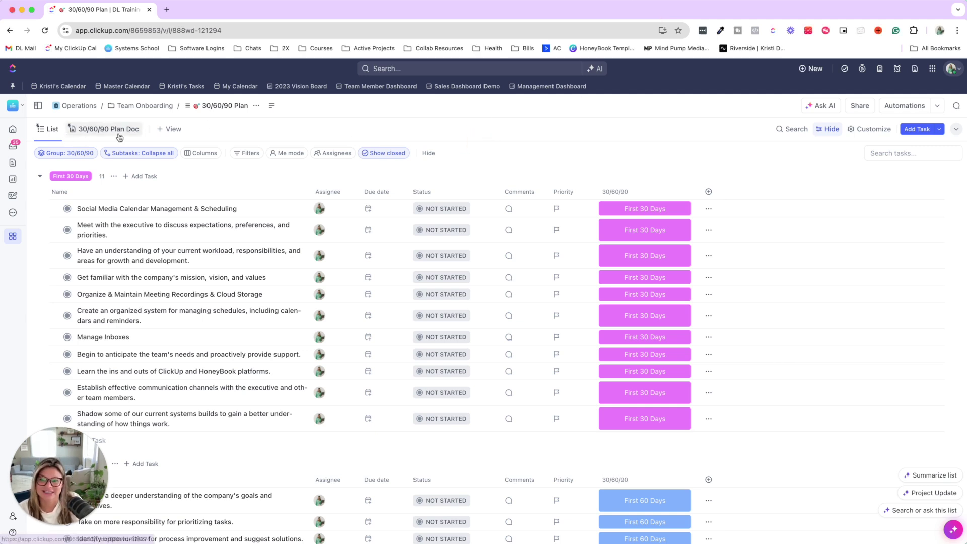
Check the 30/60/90 field choices and the available statuses on tasks in the First 30 Days group, leaving both unchanged
scroll(222, 334, down, 1)
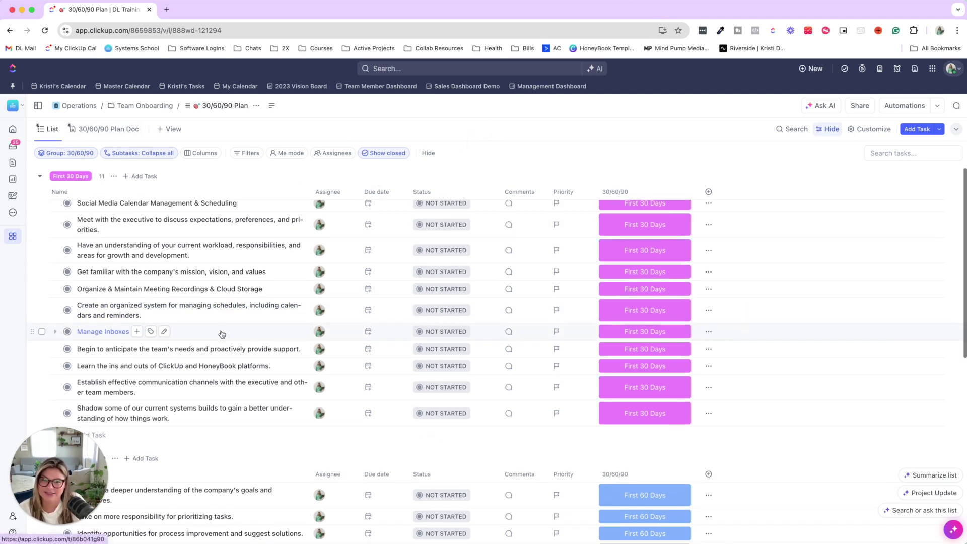
click(662, 228)
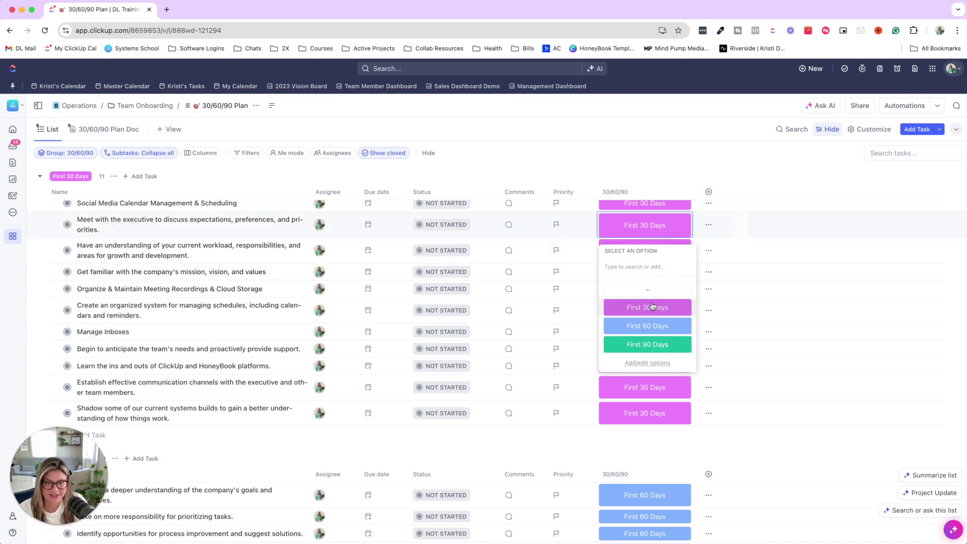
click(517, 156)
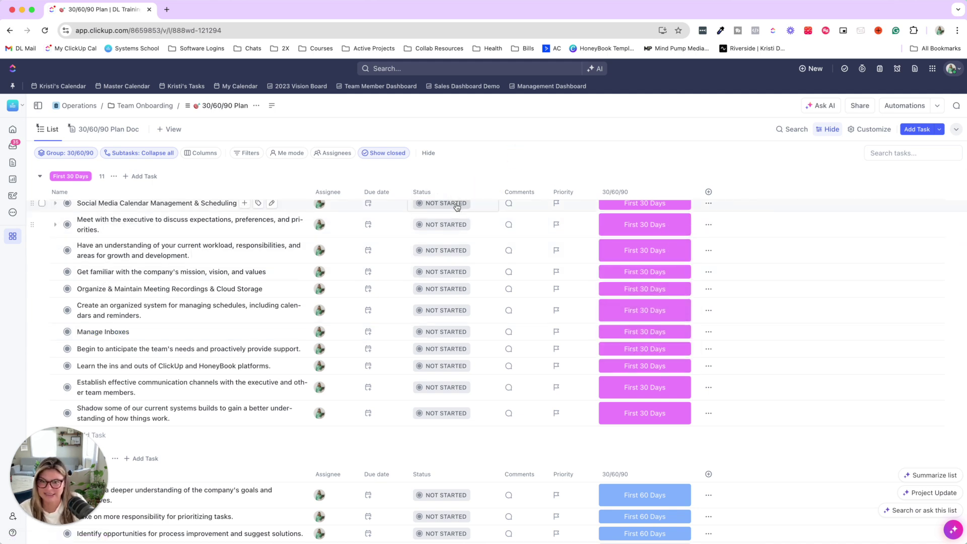
scroll(457, 207, up, 1)
click(455, 213)
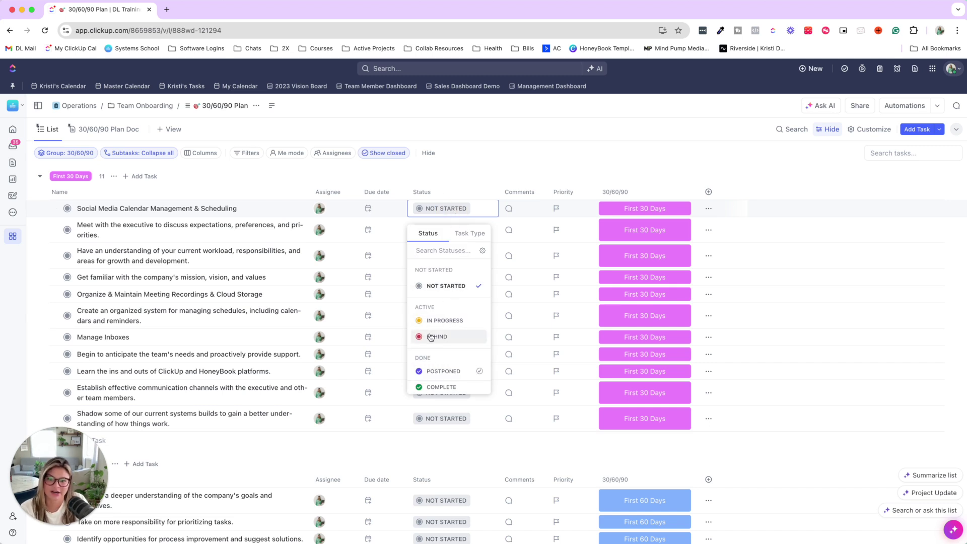
click(483, 137)
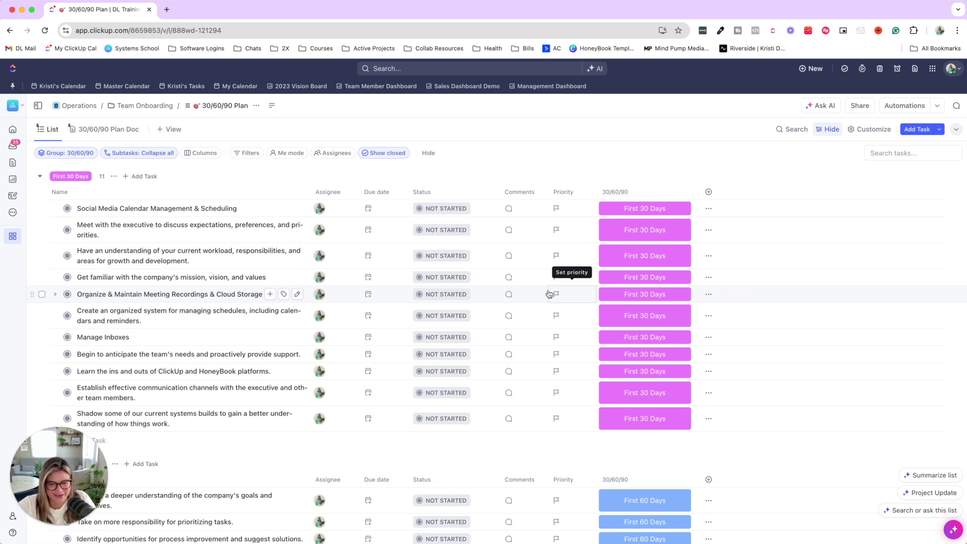
Review the tasks in the First 60 Days and First 90 Days groups and return to the start of the list
scroll(550, 294, down, 5)
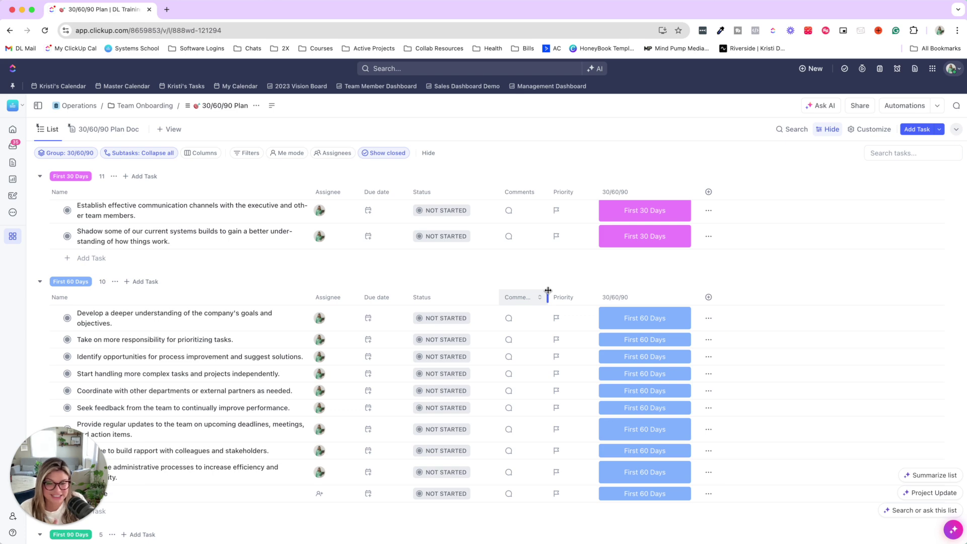
scroll(549, 292, down, 4)
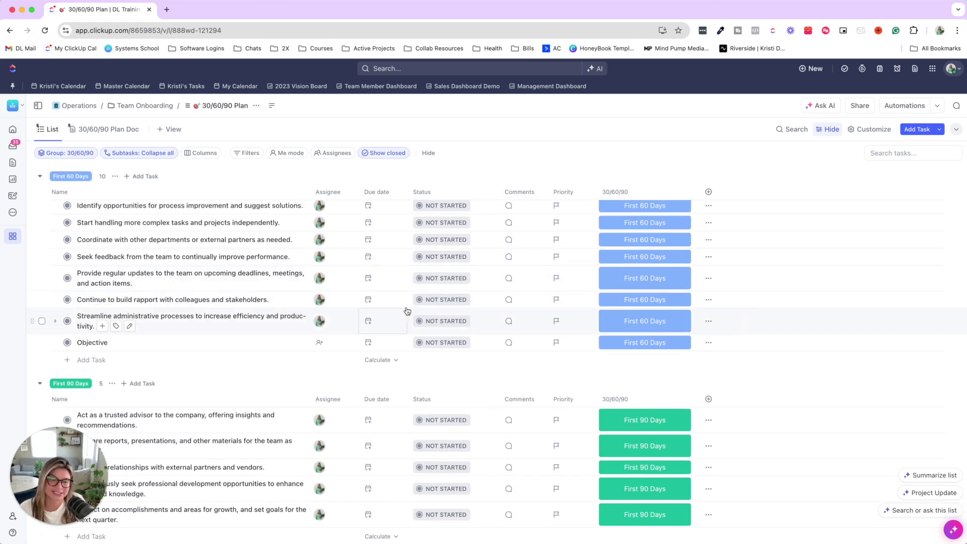
scroll(407, 311, down, 1)
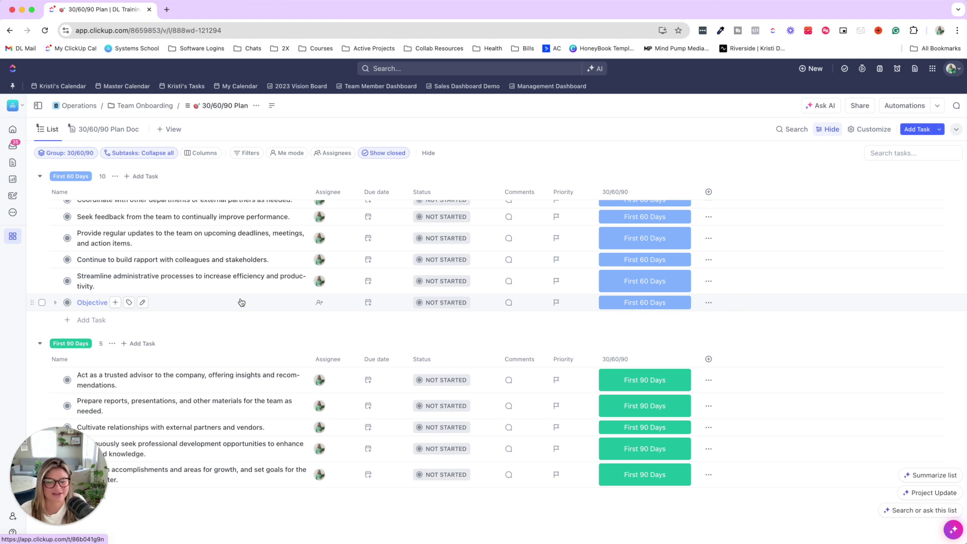
scroll(242, 302, up, 10)
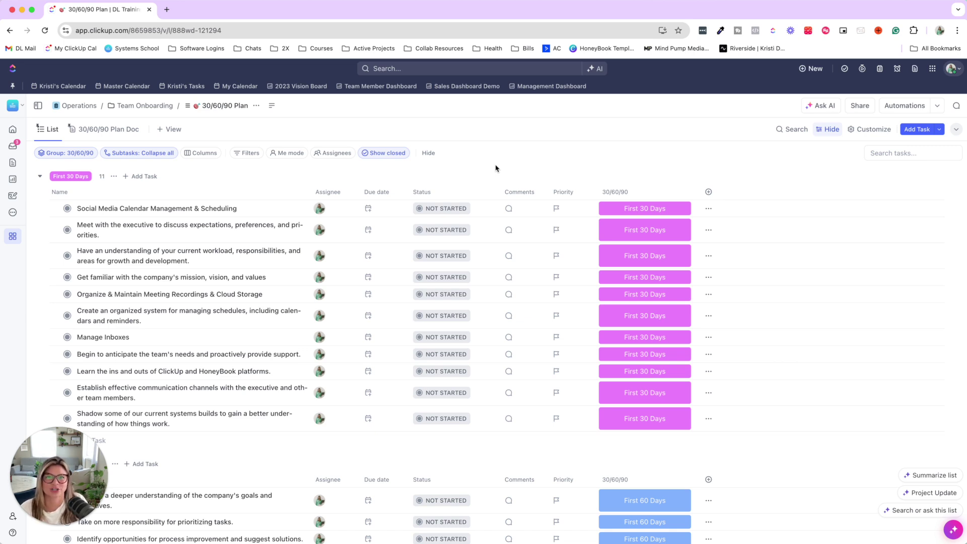
Open 2024 Company Goals, expand Start YouTube Channel down to KPI 1's tasks in the Quarter view, and check KPI 1's assignee choices
click(39, 107)
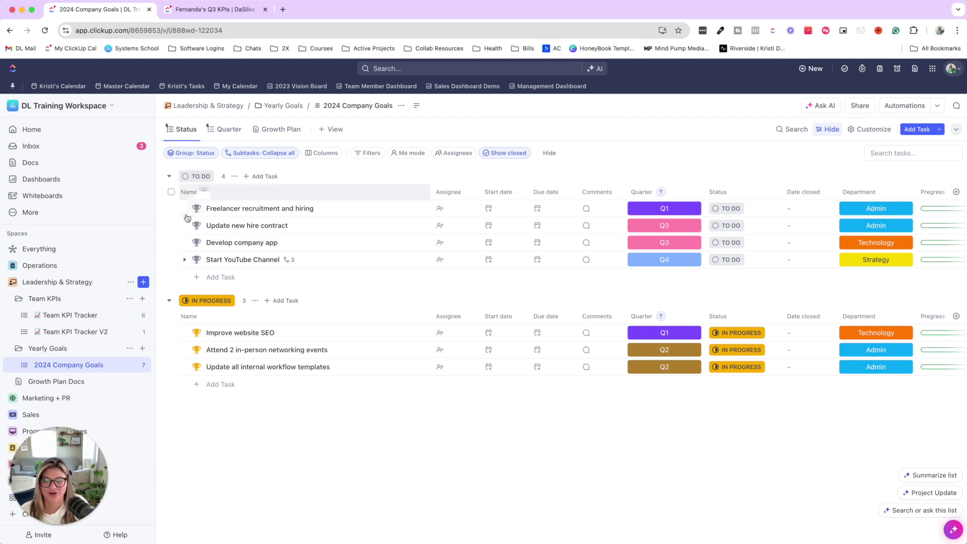
click(184, 259)
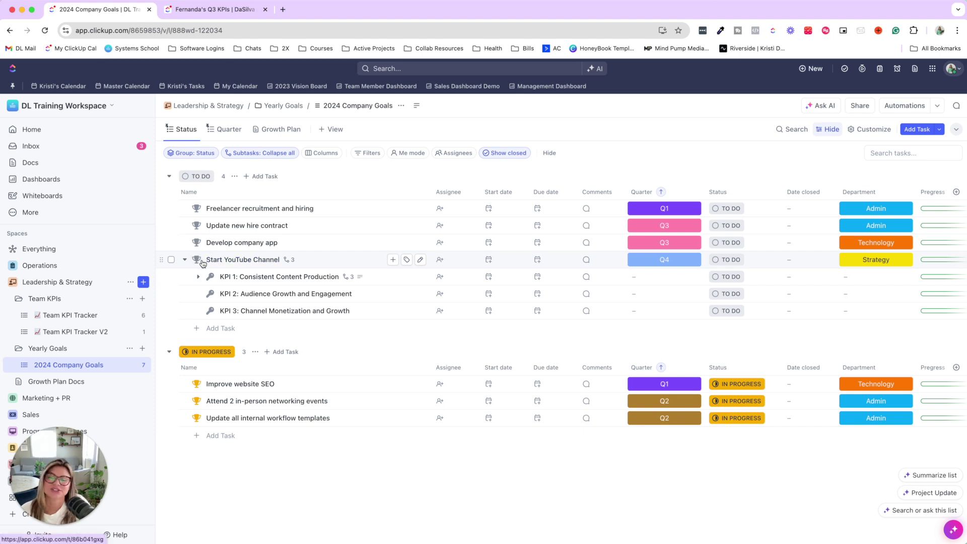
click(225, 129)
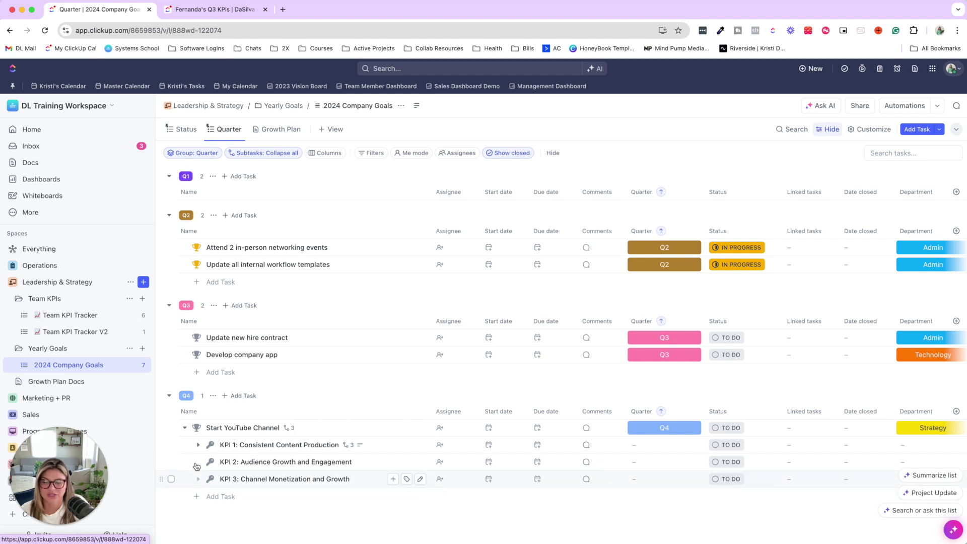
click(197, 446)
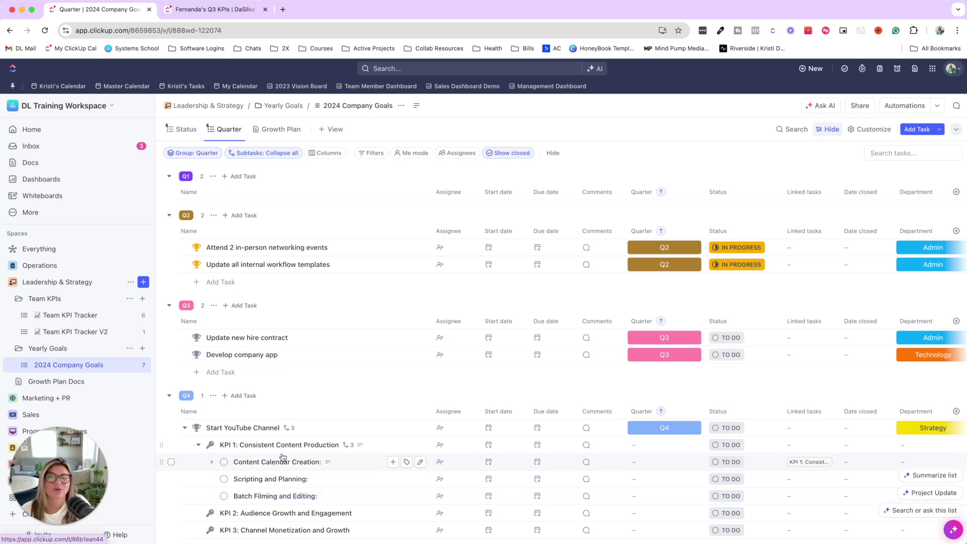
click(446, 446)
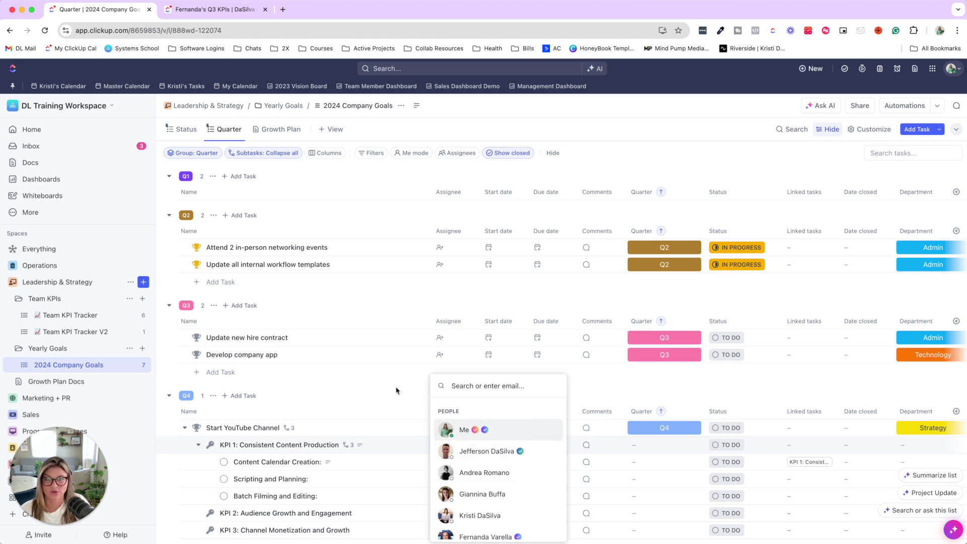
click(387, 401)
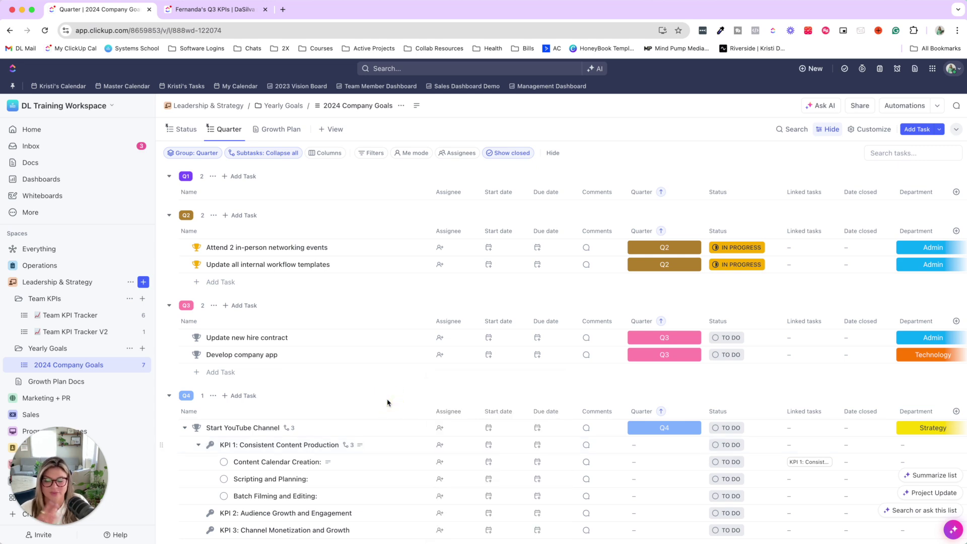
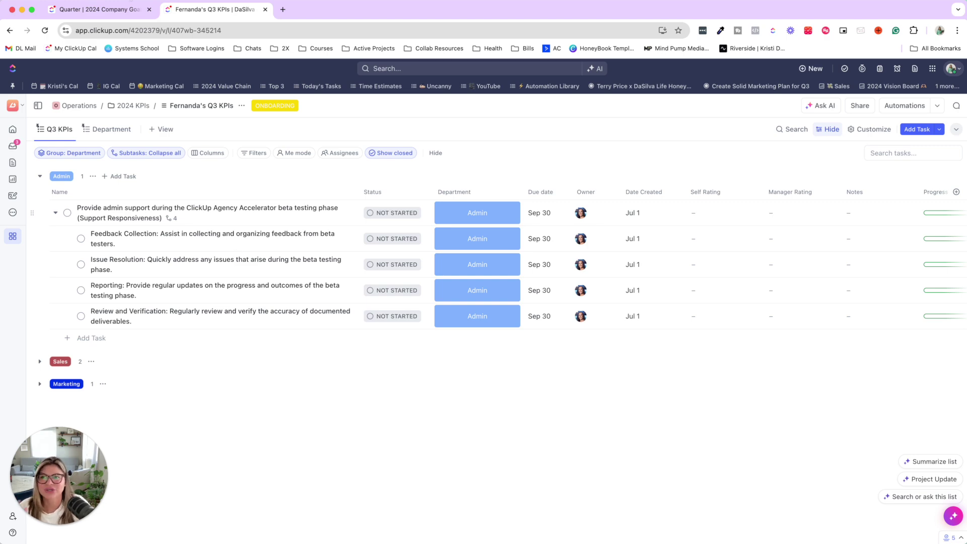
Return to 2024 Company Goals and examine its columns through Progress, including the status choices for Attend 2 in-person networking events
click(130, 11)
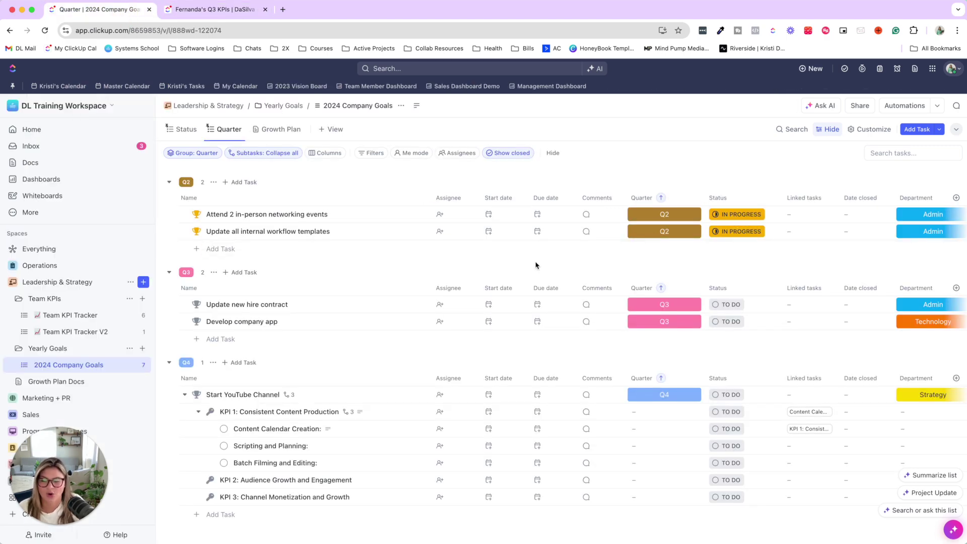
scroll(535, 264, right, 5)
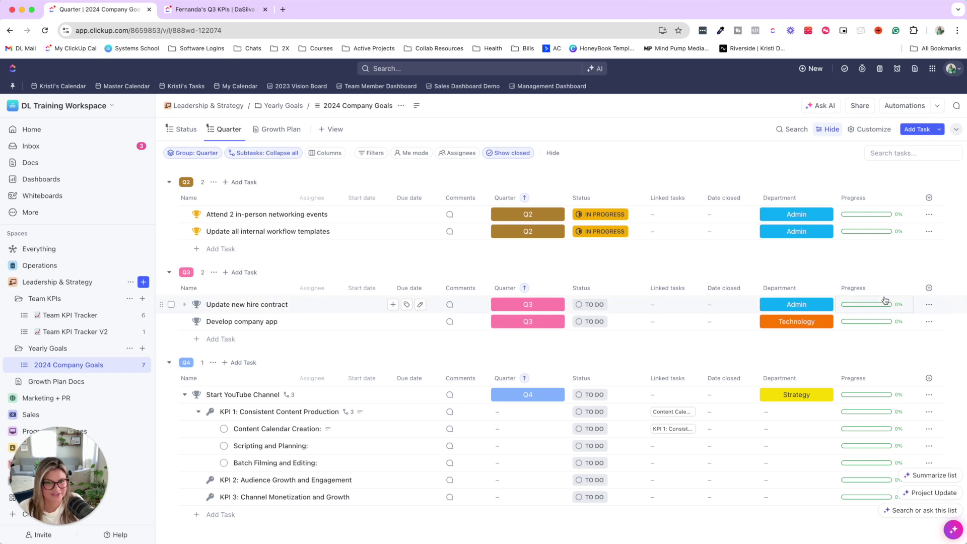
click(587, 217)
click(753, 184)
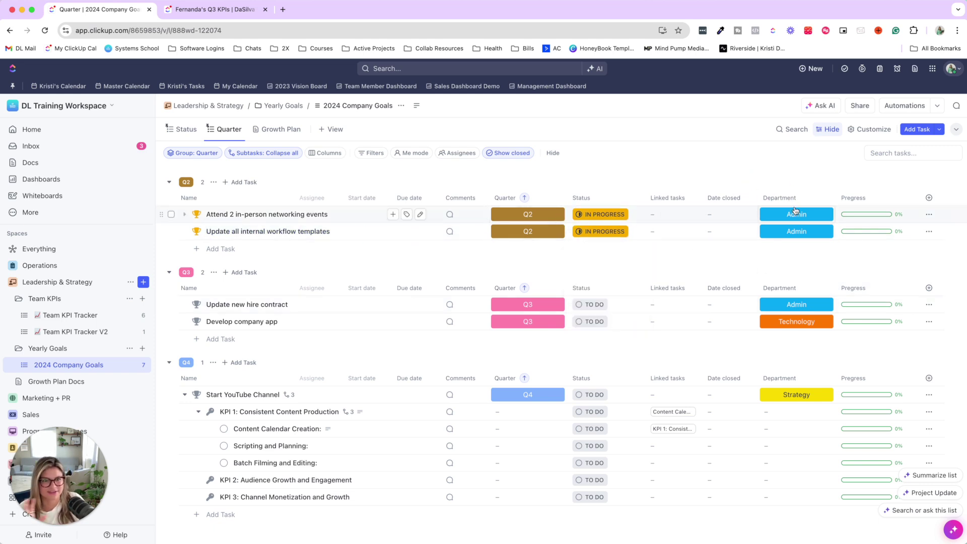
Switch to the team member's Q3 KPIs list and check the Self Rating and Manager Rating choices for the admin support KPI
click(227, 10)
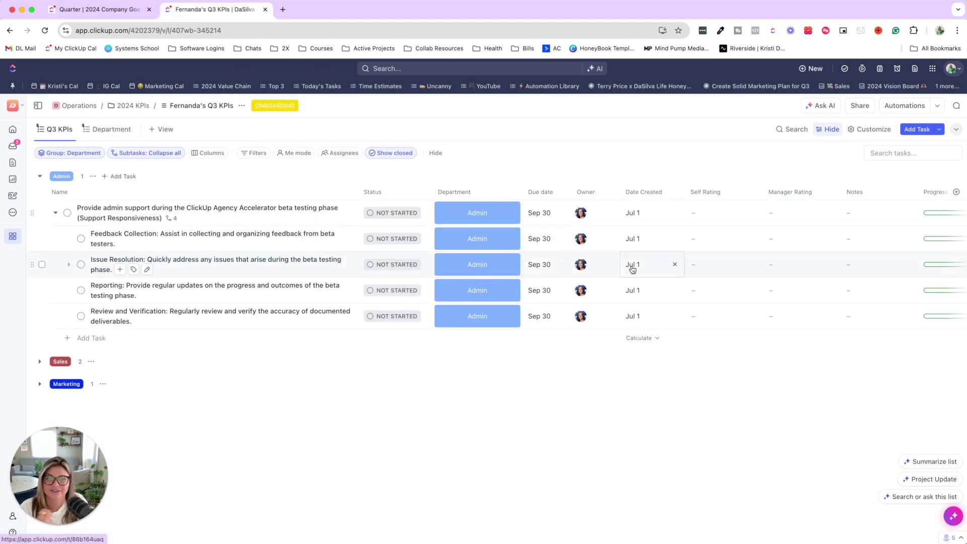
scroll(631, 267, right, 3)
click(617, 216)
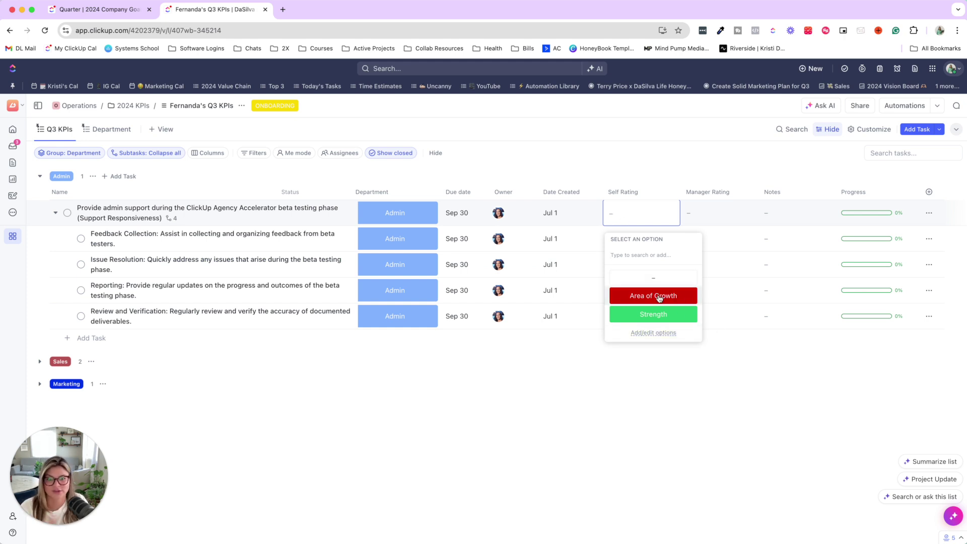
click(619, 395)
click(700, 212)
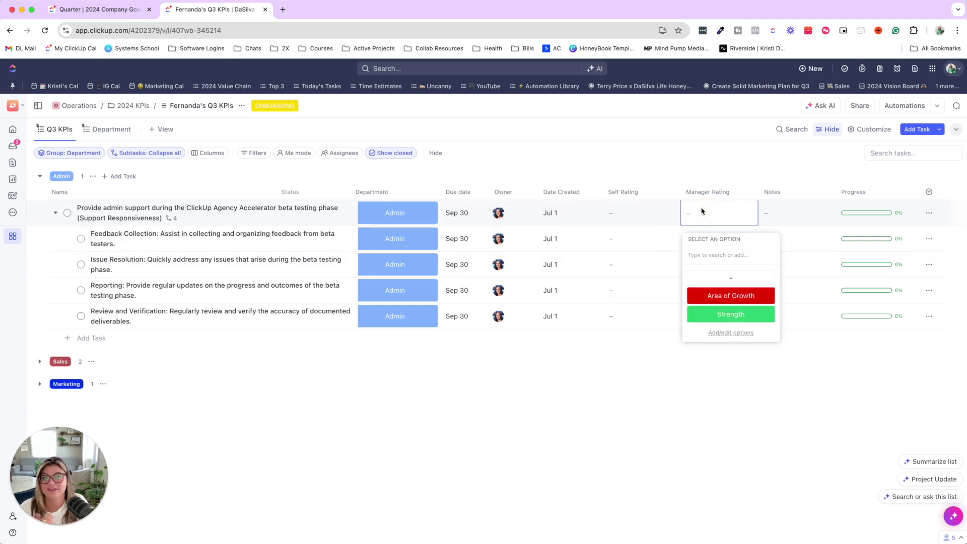
click(787, 215)
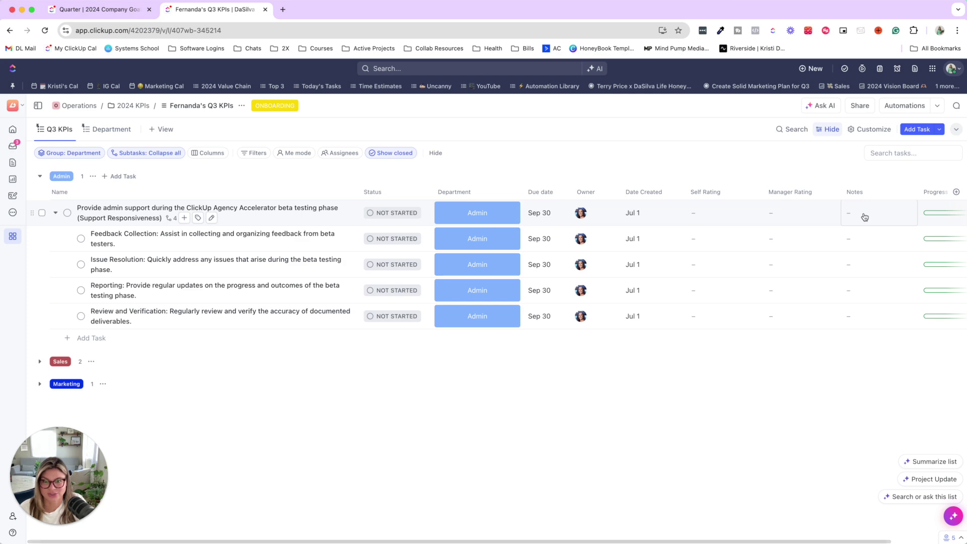
Open the Team KPI Tracker and examine the weekly entries and Week 1 Outcome formula under "150 website views per week", collapsing the KPI again
click(73, 13)
click(83, 318)
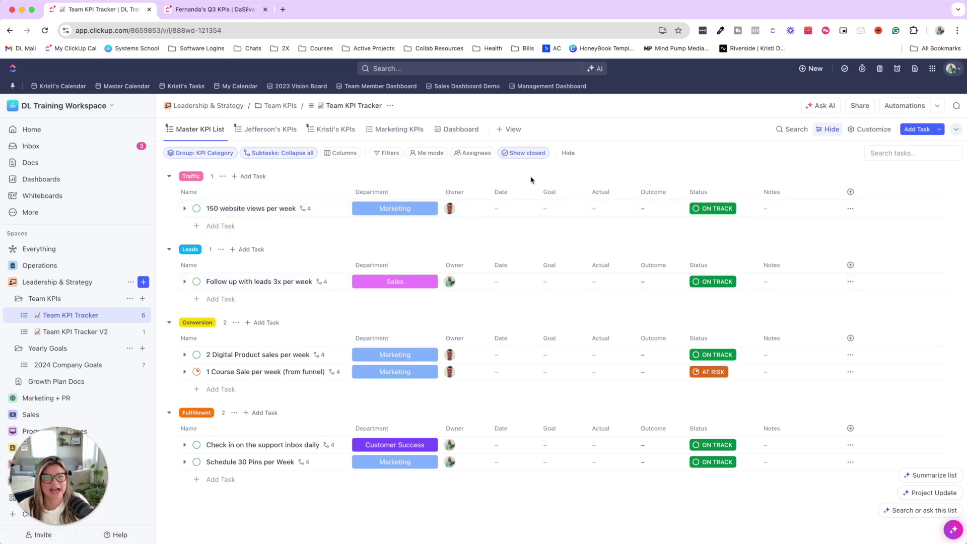
click(185, 208)
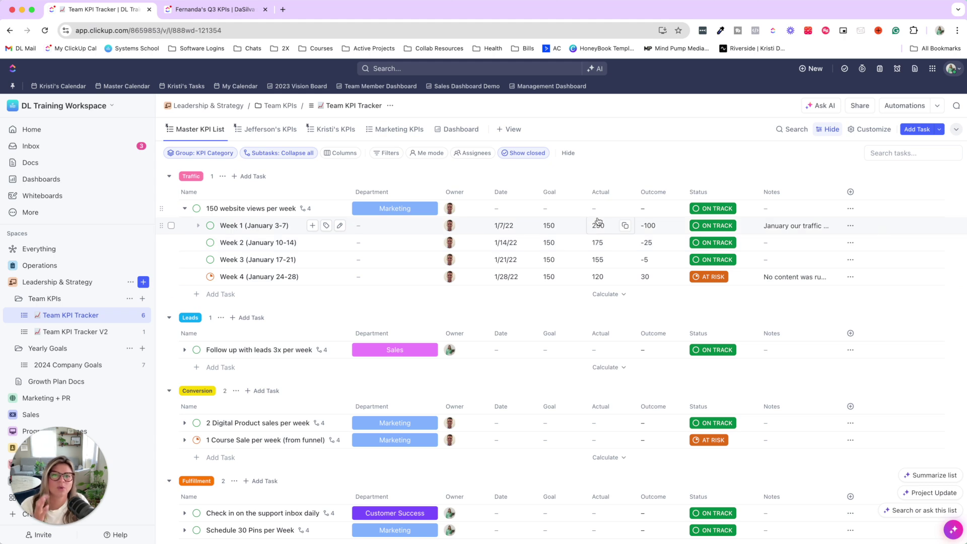
click(650, 225)
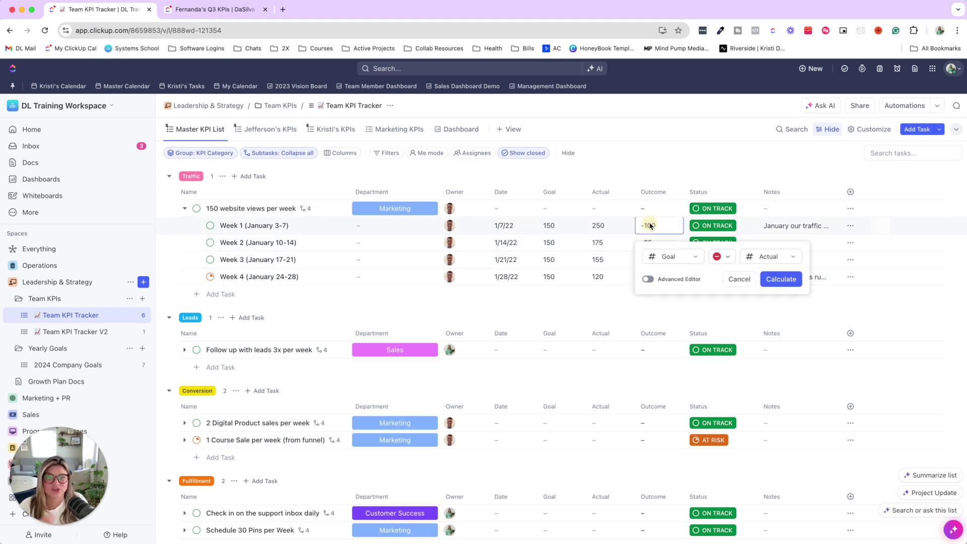
click(690, 171)
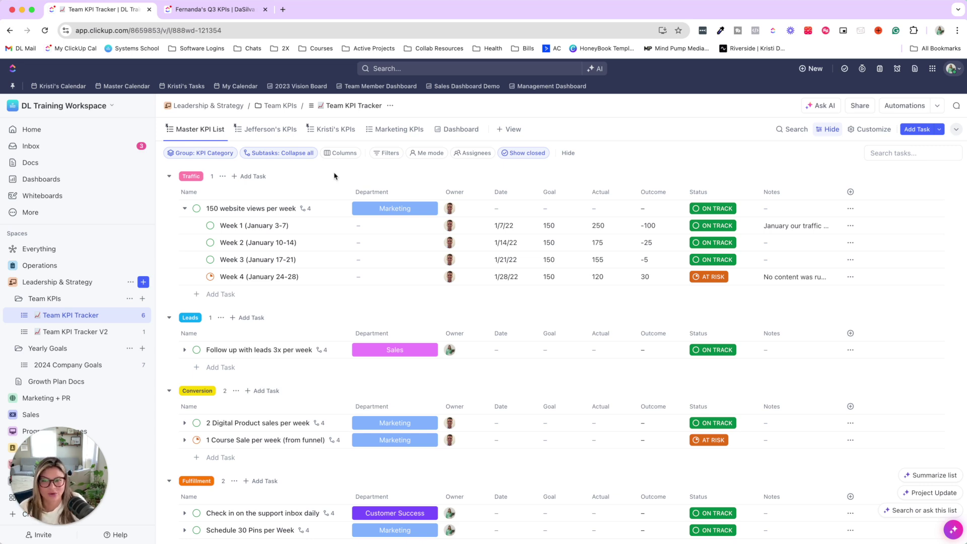
click(183, 209)
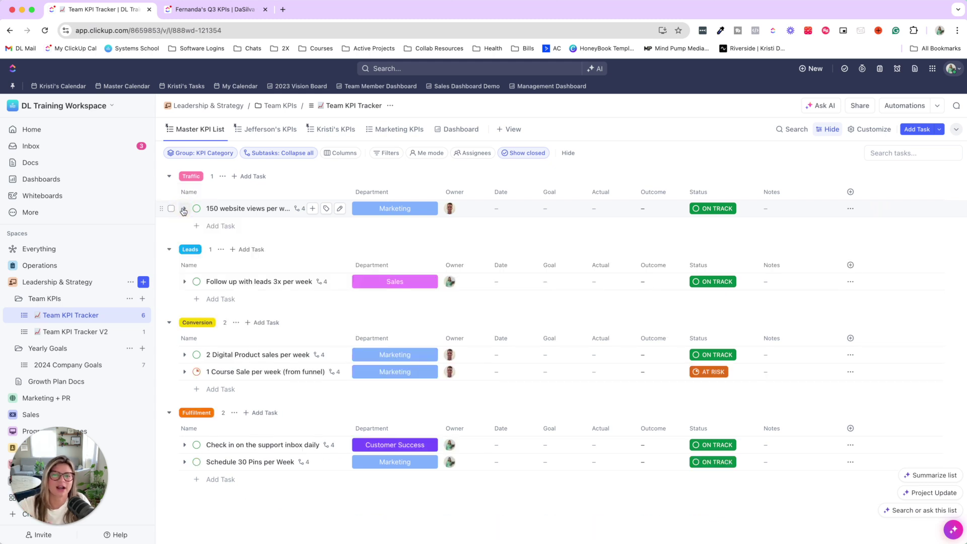